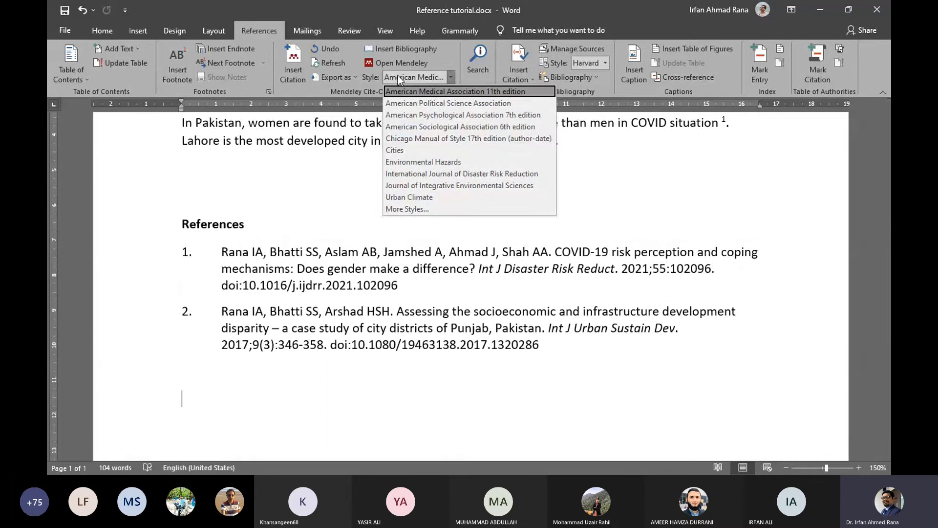
Apply the American Psychological Association 7th edition citation style to the document
click(410, 115)
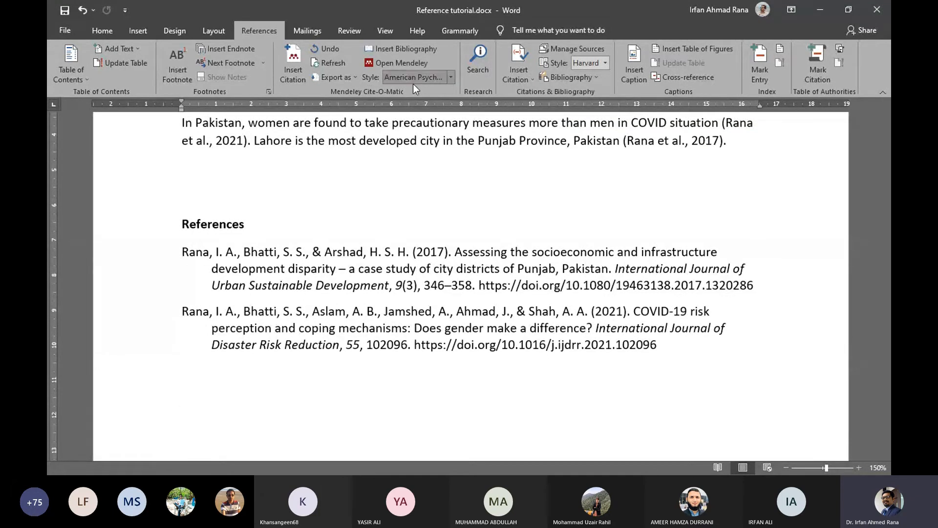
click(450, 78)
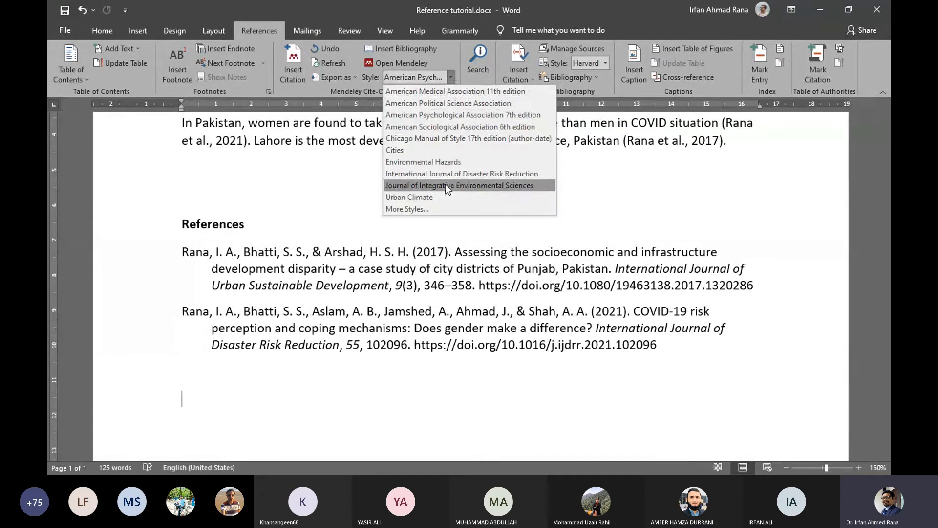
click(458, 51)
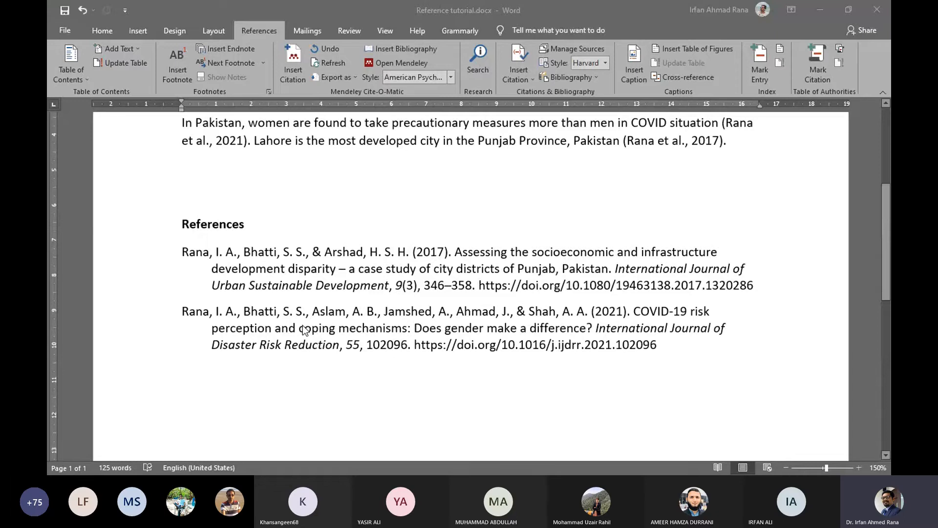
Switch to the browser, return to the Punjab city districts article, and open its journal's Instructions for authors
key(alt+Tab)
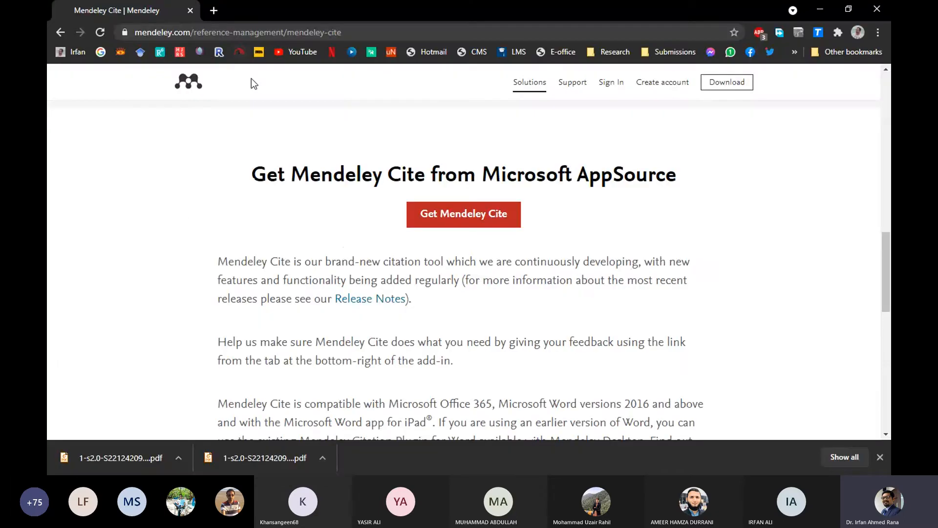
right_click(54, 34)
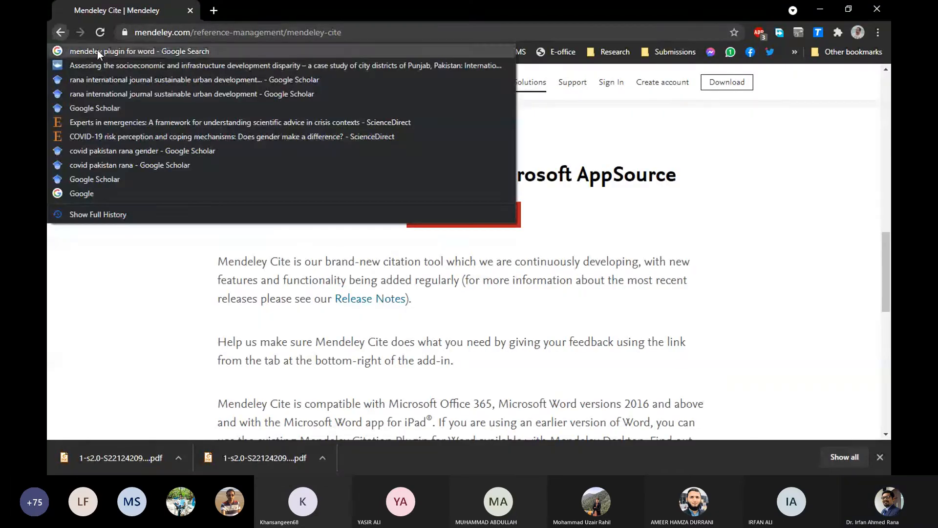
click(112, 65)
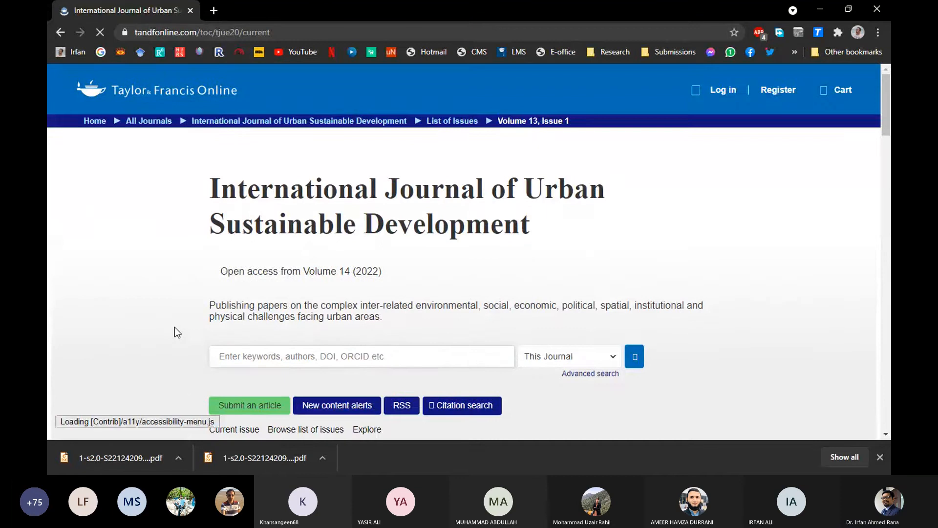
scroll(175, 327, down, 3)
scroll(175, 327, down, 2)
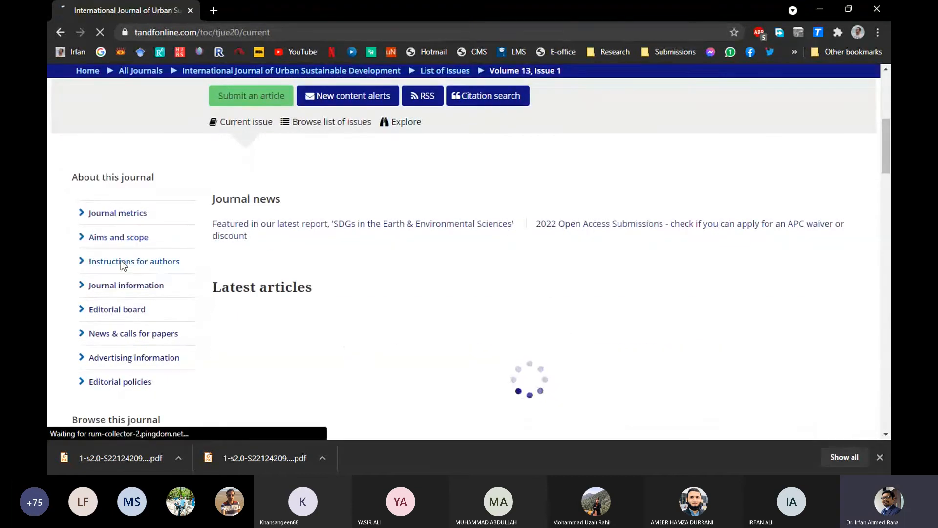
click(121, 260)
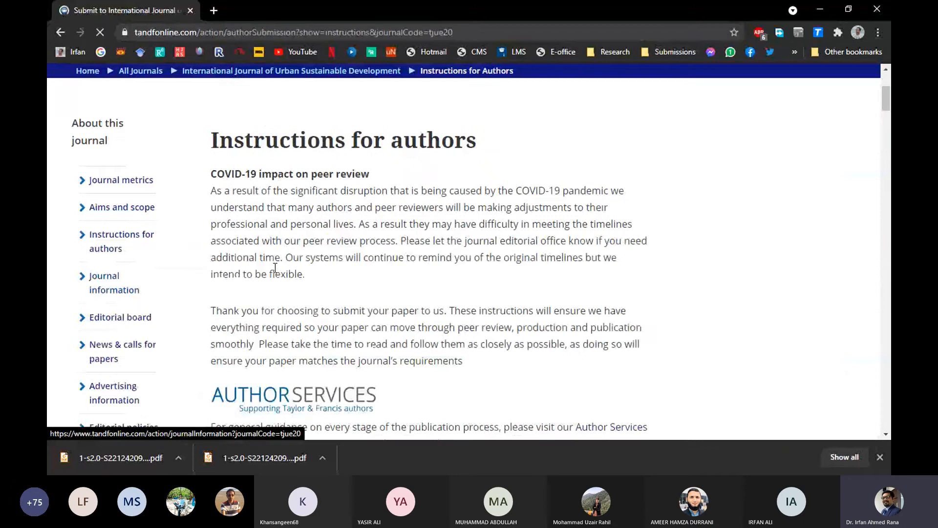
Find "refer" in the author instructions, go to the References section, and open the linked reference guide
key(ctrl+f)
text(refer)
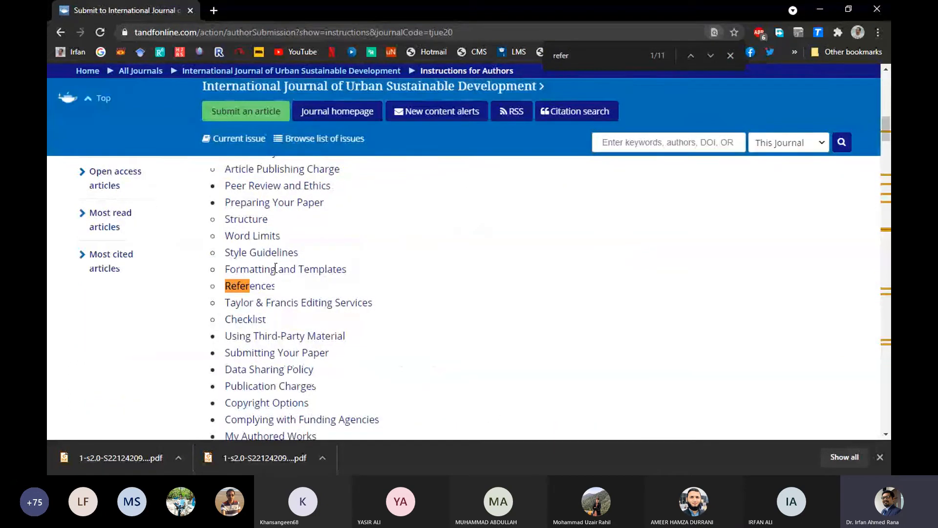
click(267, 286)
scroll(255, 312, down, 1)
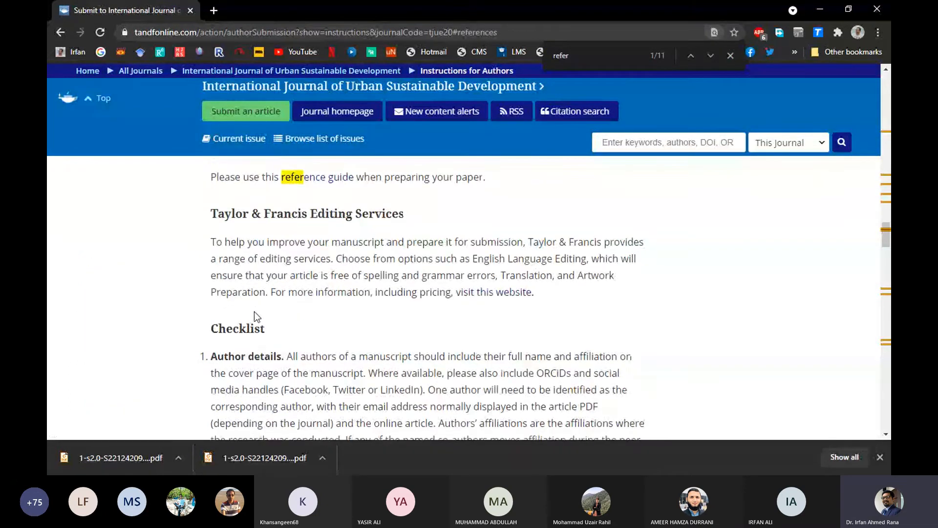
scroll(255, 312, up, 1)
scroll(256, 312, down, 2)
scroll(257, 312, up, 2)
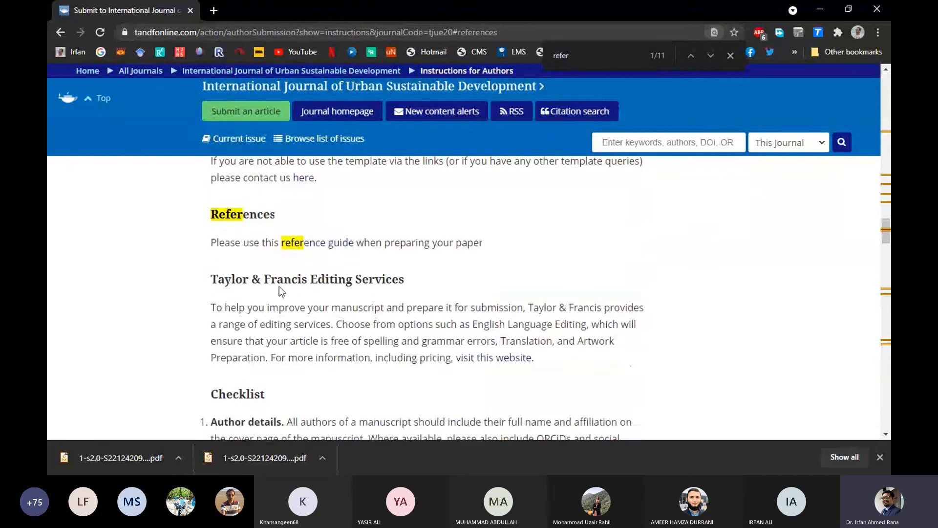
click(316, 245)
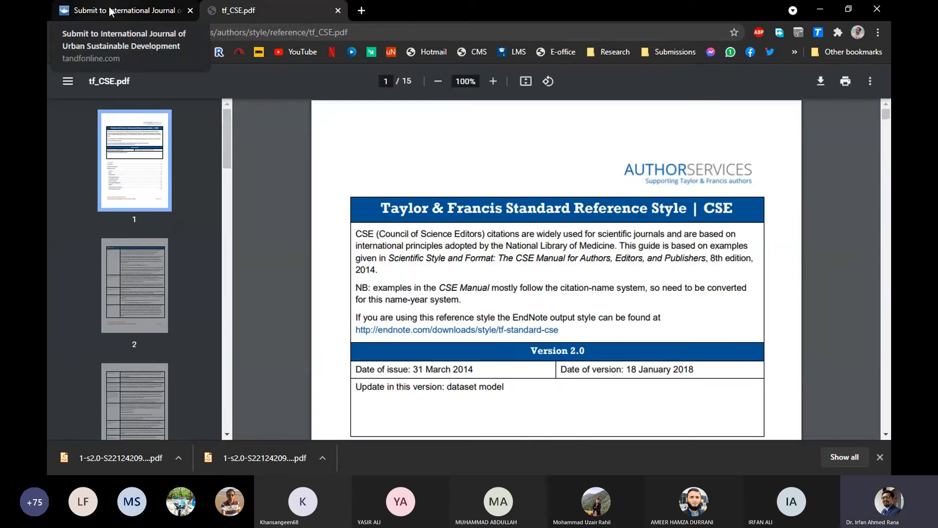
Examine the Taylor & Francis CSE guide's introduction, contents, and in-text citation rules
click(109, 7)
click(243, 13)
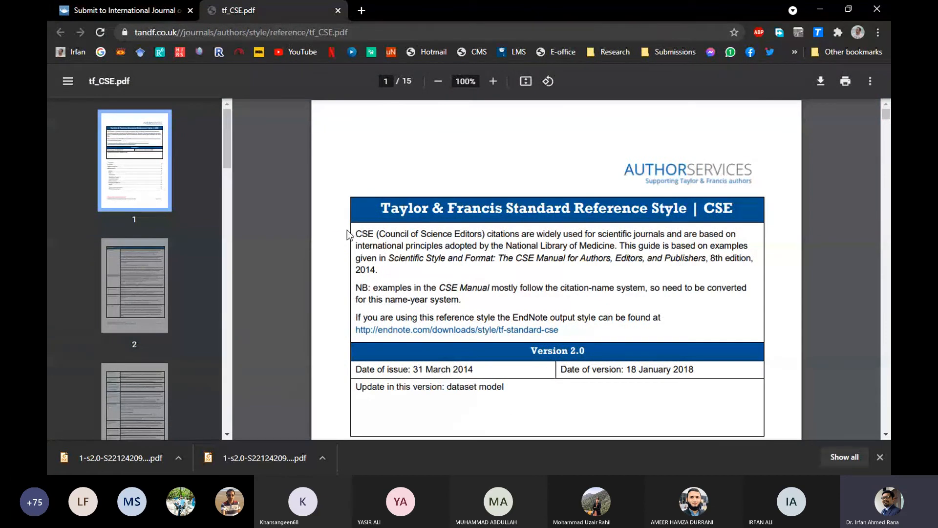
drag(348, 235, 488, 236)
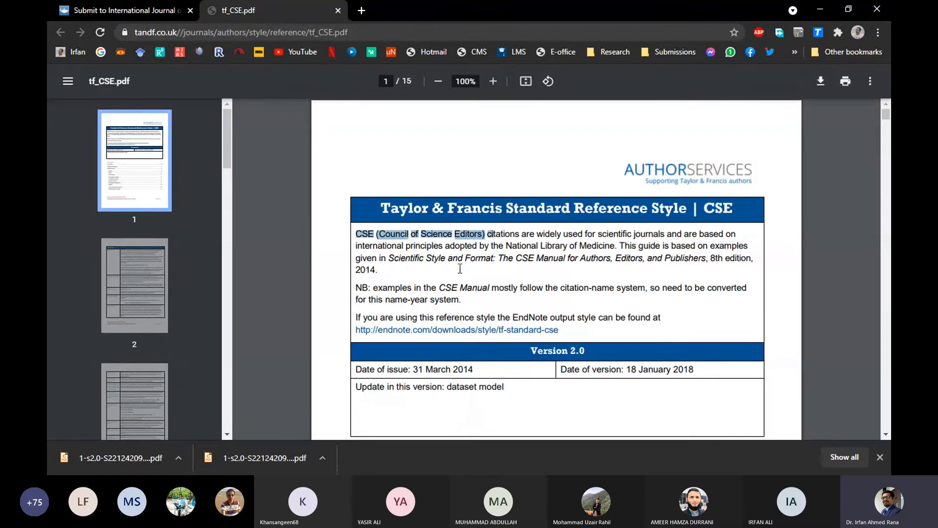
scroll(409, 309, down, 3)
scroll(409, 309, down, 12)
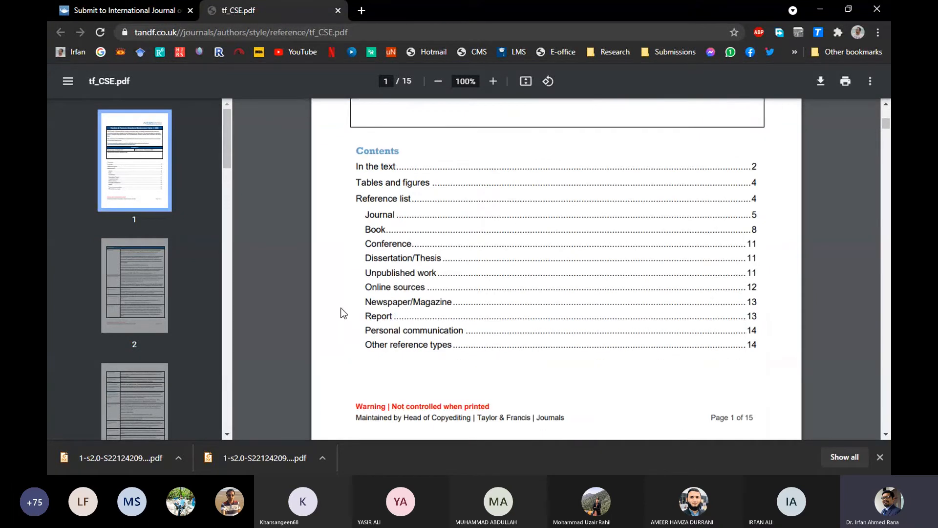
scroll(548, 328, up, 2)
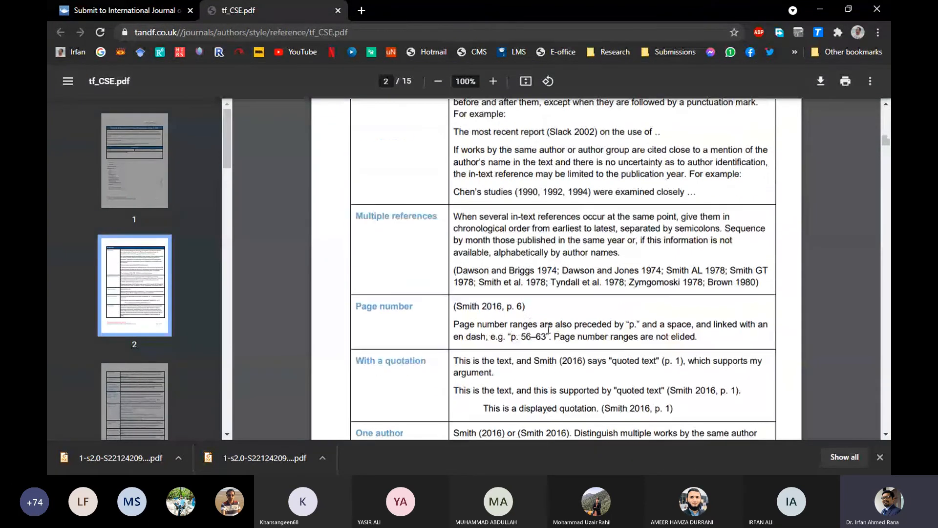
scroll(491, 334, down, 4)
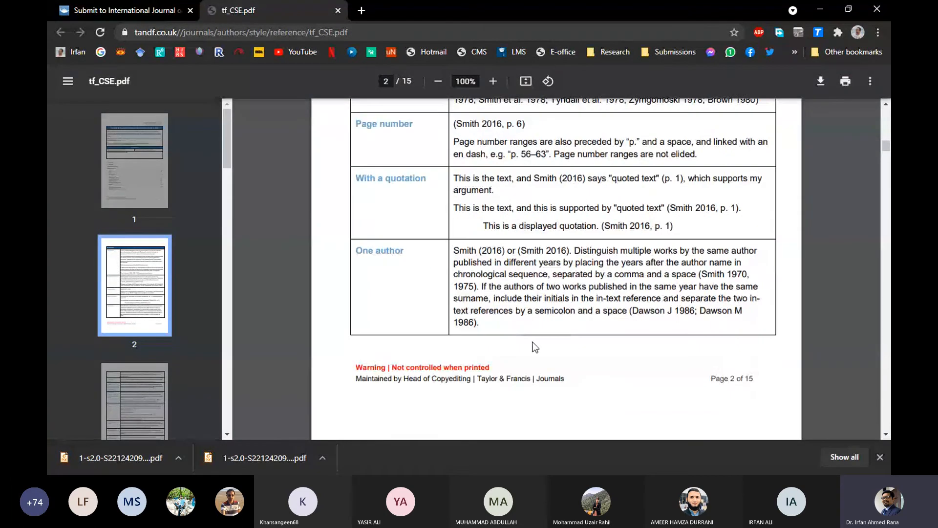
scroll(535, 347, up, 10)
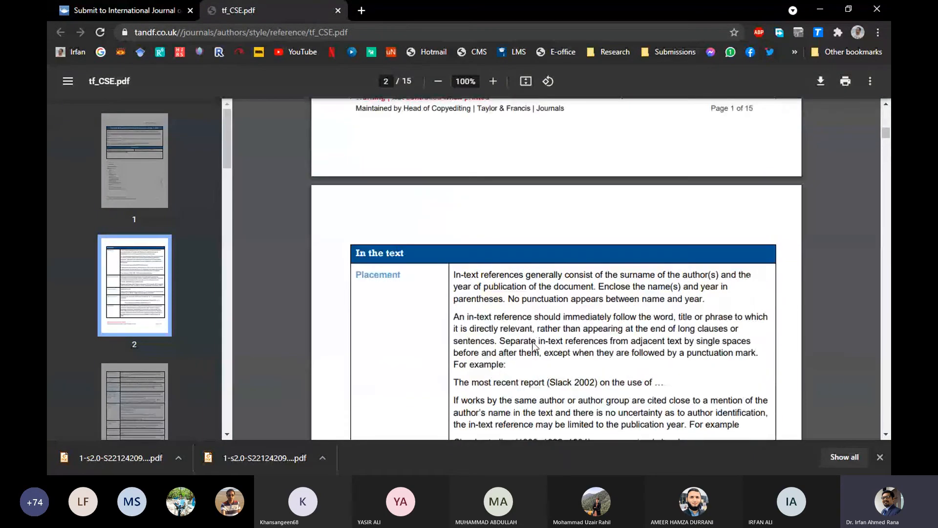
Return to the author instructions and check the journal's title at the head of the page
click(144, 12)
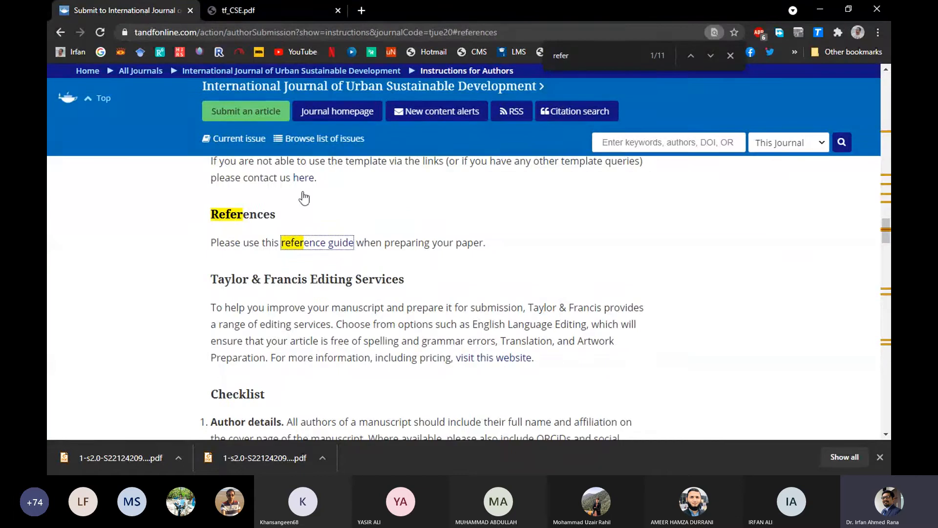
scroll(268, 272, up, 20)
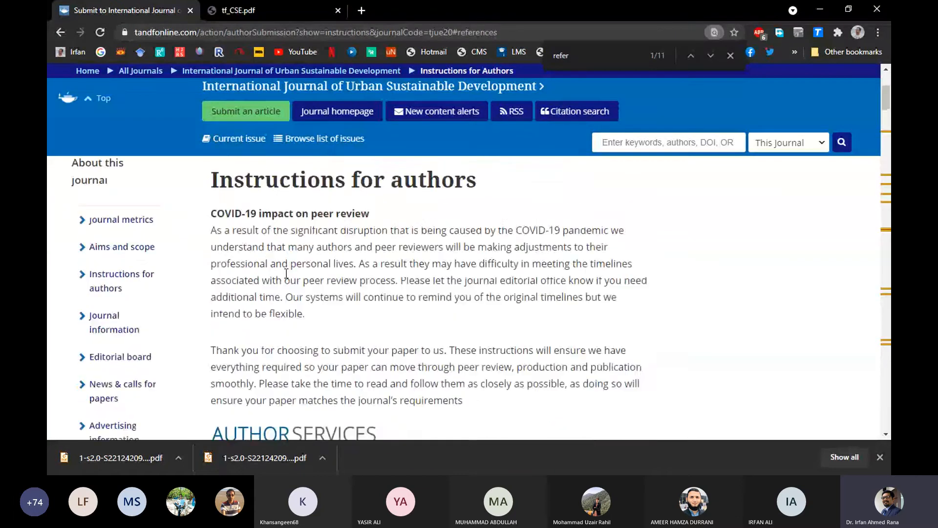
scroll(287, 273, up, 3)
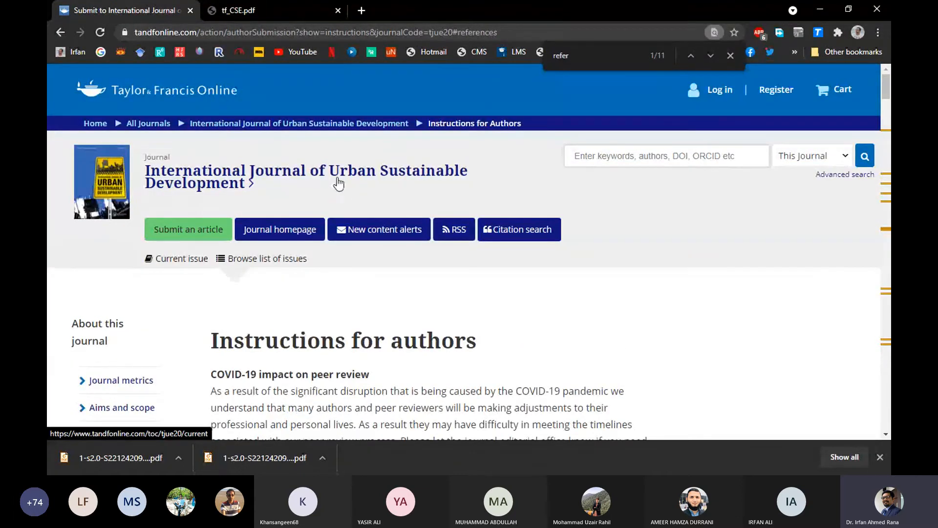
Switch back to the Word document and open Mendeley's Citation Styles at the search for additional styles
click(821, 10)
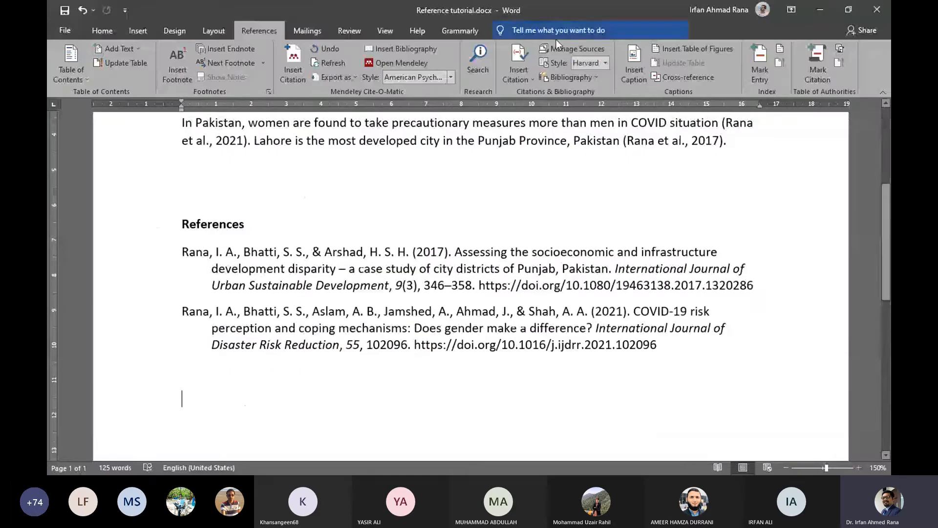
click(450, 78)
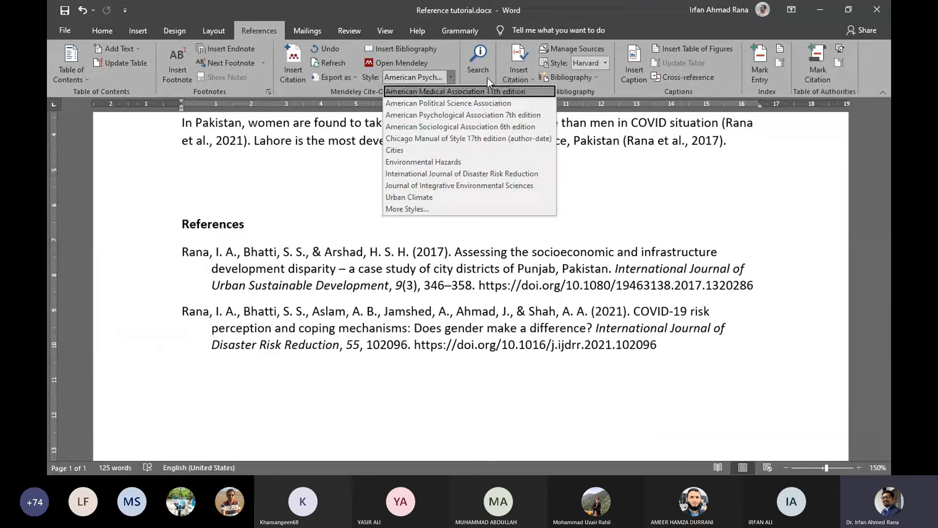
click(431, 210)
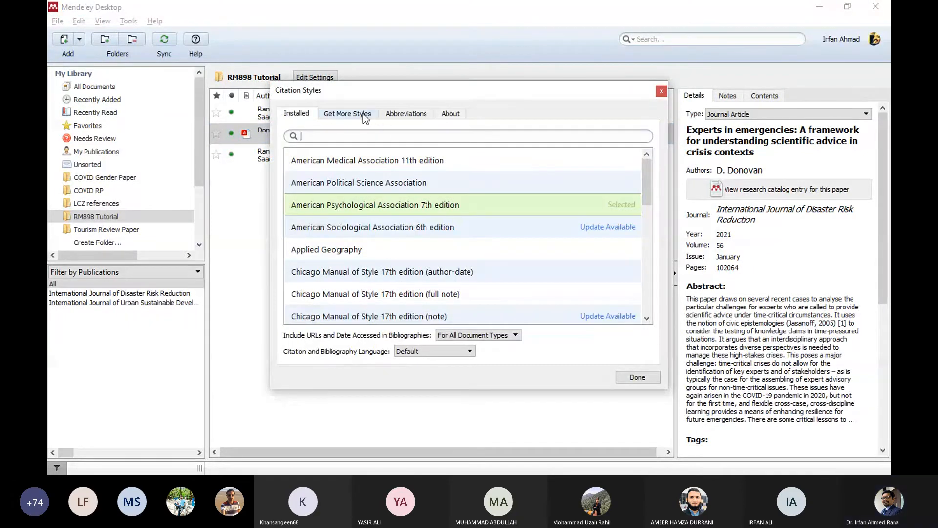
scroll(415, 255, down, 5)
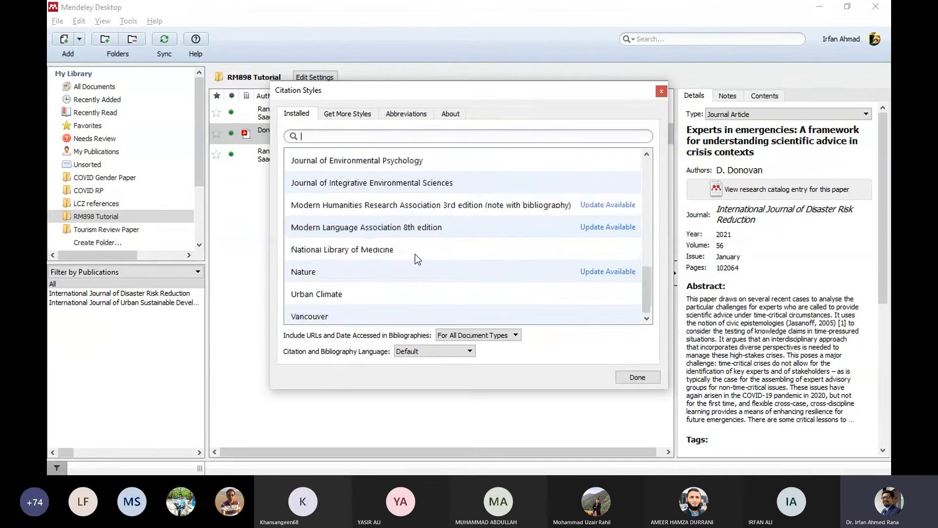
scroll(415, 254, up, 5)
click(349, 115)
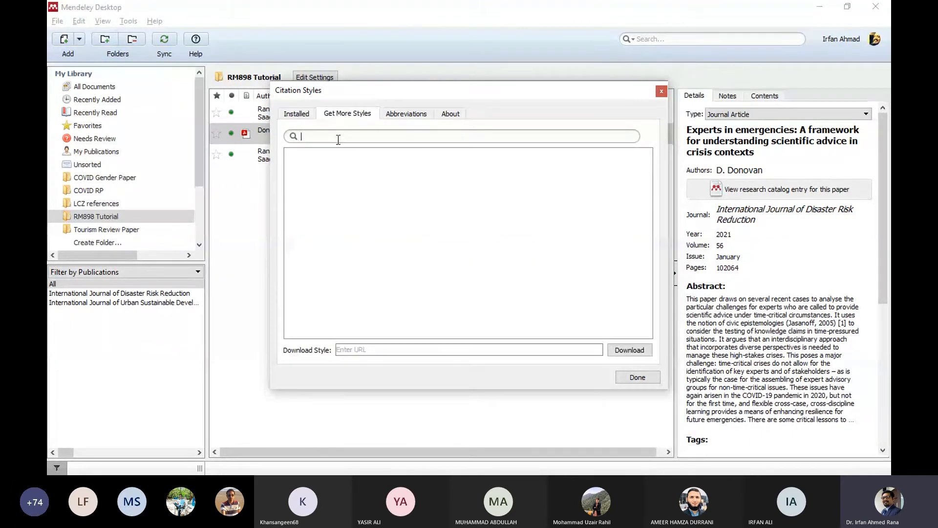
Search for "International Journal of urban" and install the International Journal of Urban Sustainable Development style
text(International Journal)
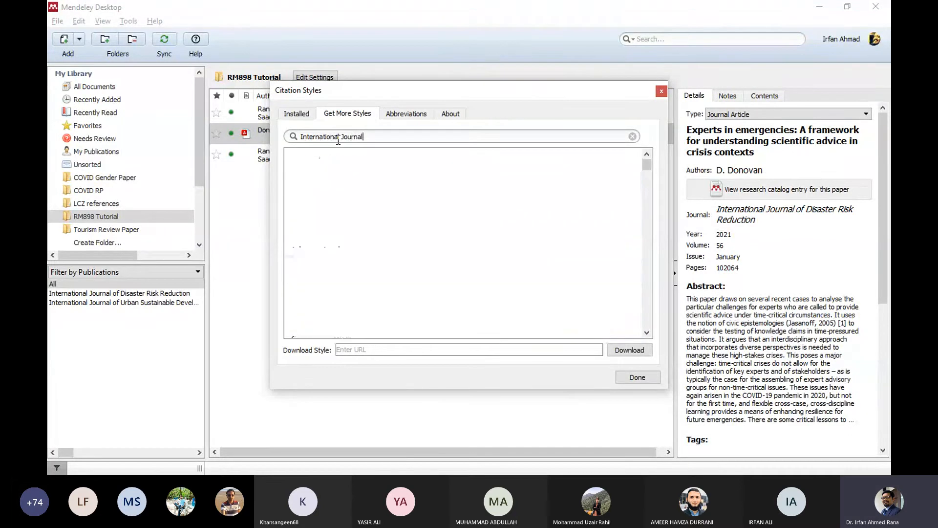
text( of urban)
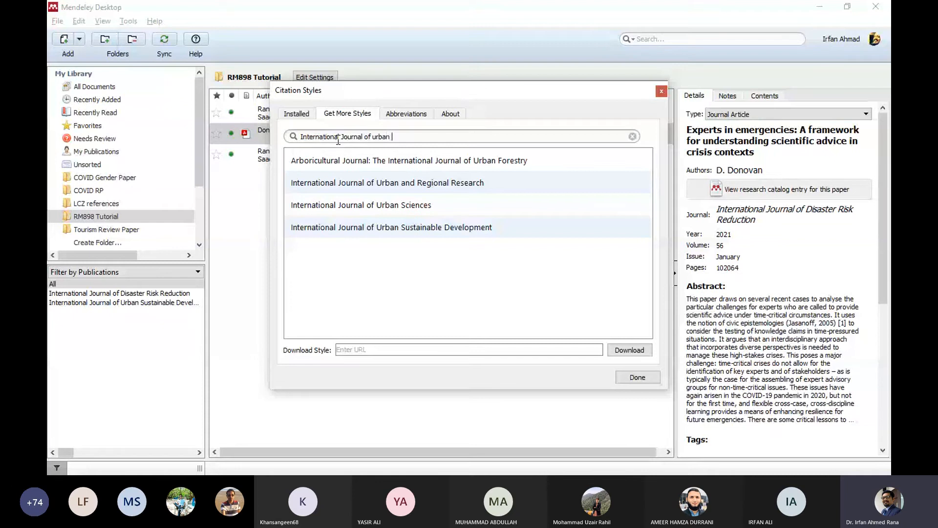
click(424, 233)
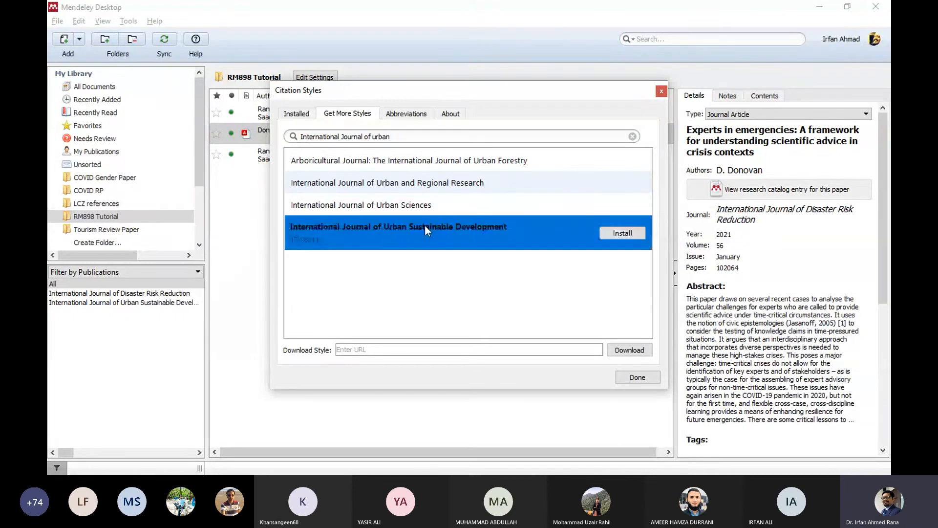
click(627, 238)
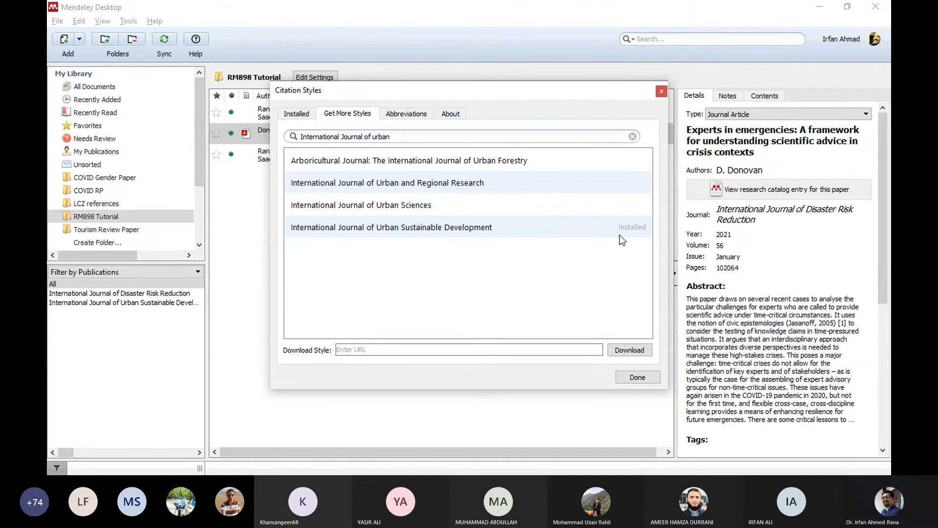
Set the installed International Journal of Urban Sustainable Development style as the active one, close Citation Styles, and return to Word
click(299, 116)
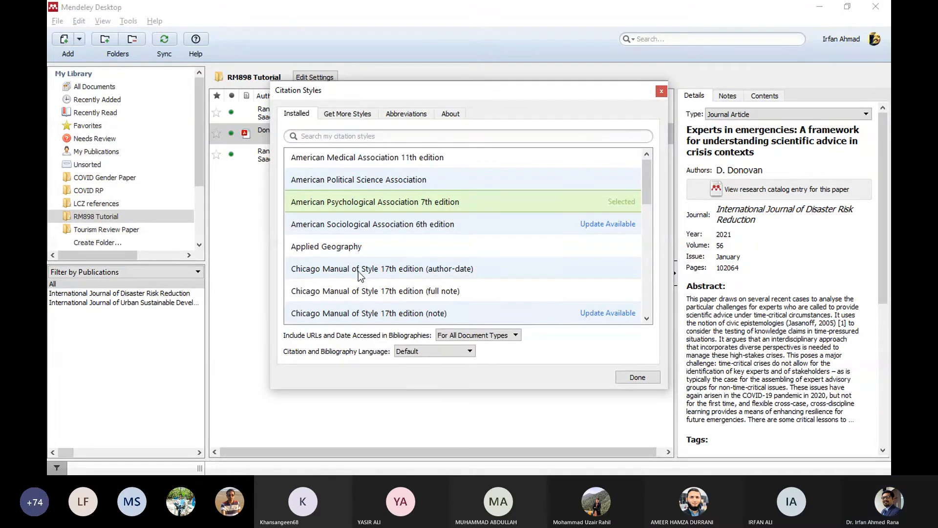
scroll(358, 271, down, 4)
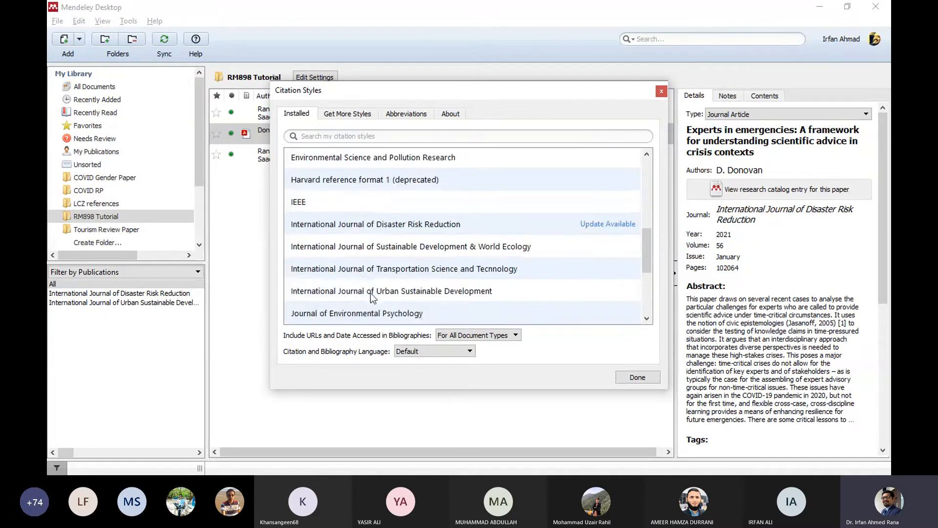
click(370, 293)
click(604, 300)
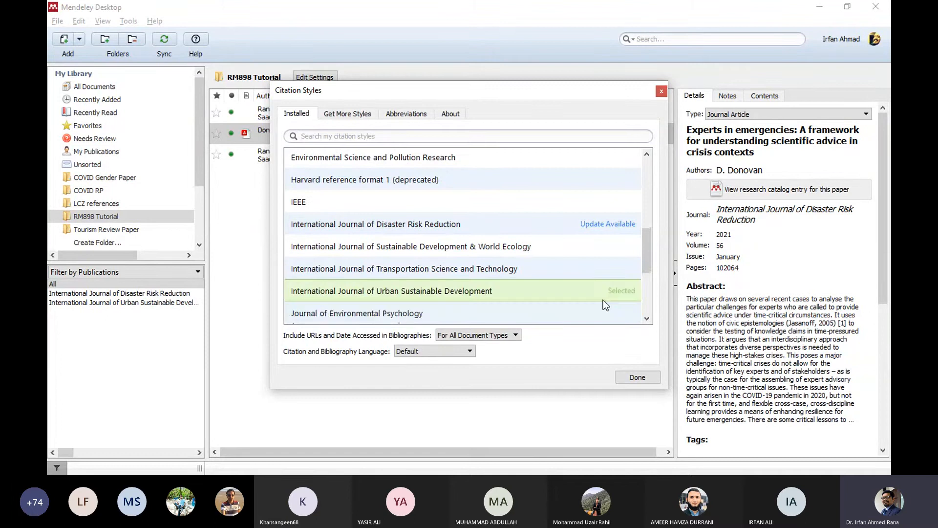
click(637, 379)
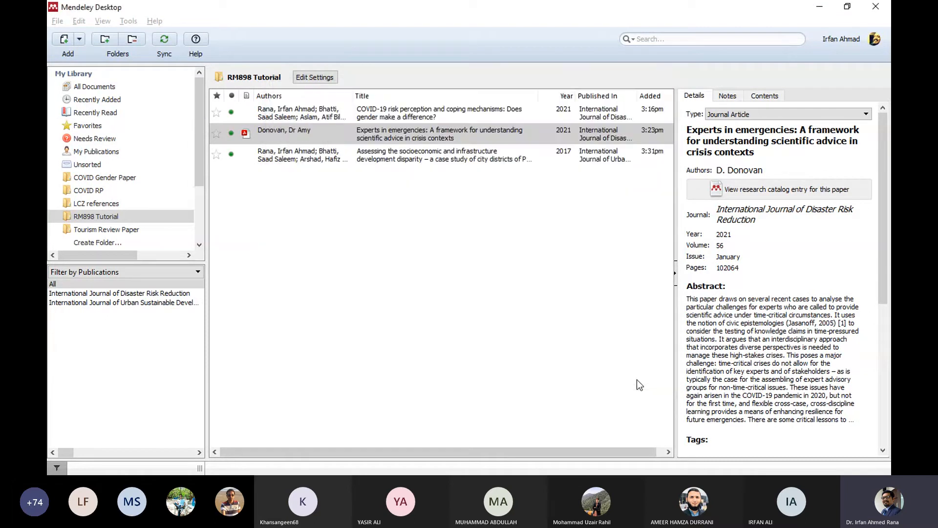
key(alt+Tab)
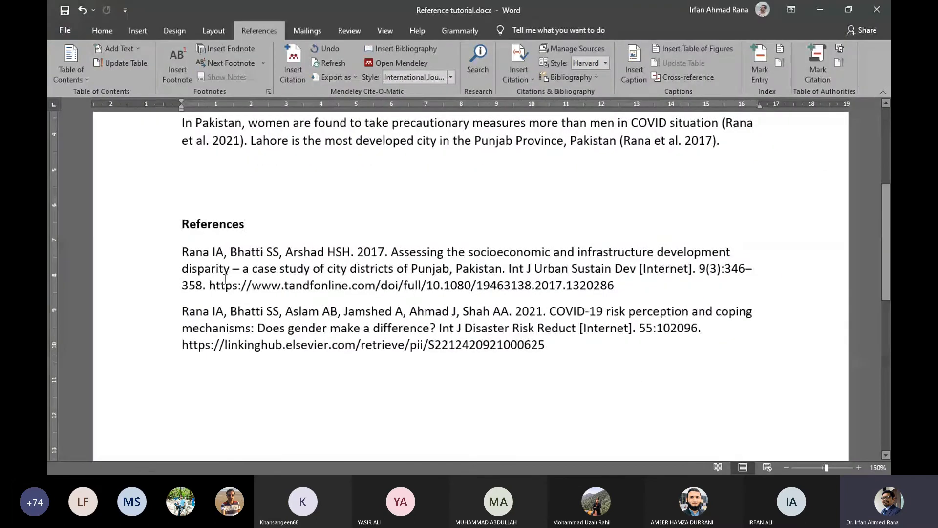
Highlight the current reference entries for review, and open Mendeley's installed Citation Styles to locate International Journal of Disaster Risk Reduction
drag(163, 259, 168, 386)
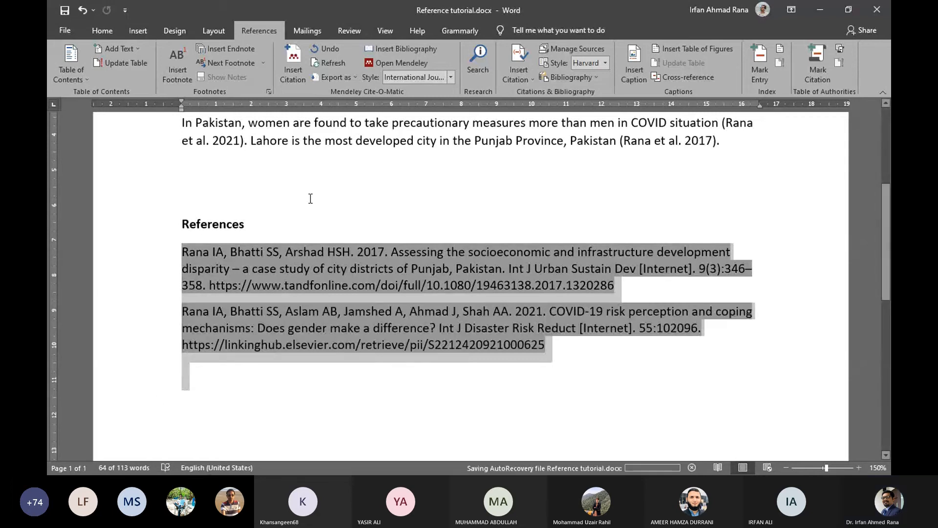
click(341, 188)
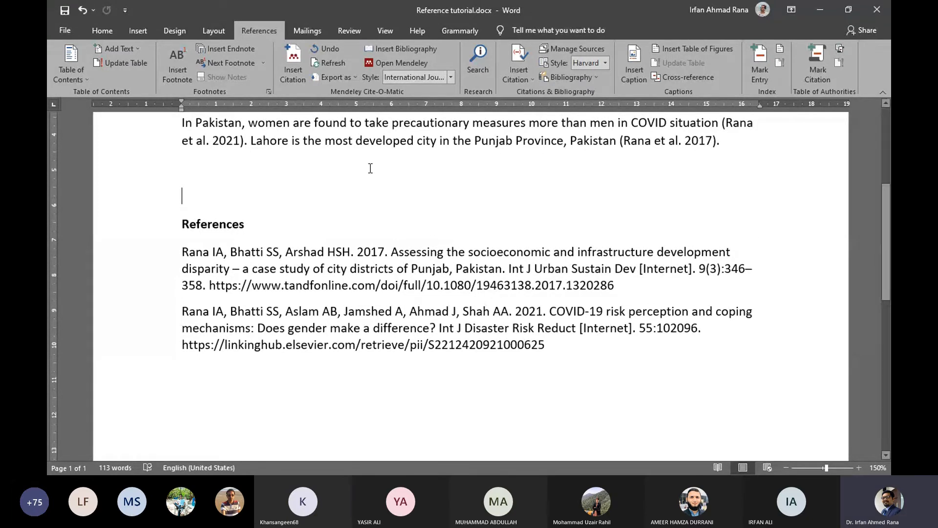
click(451, 77)
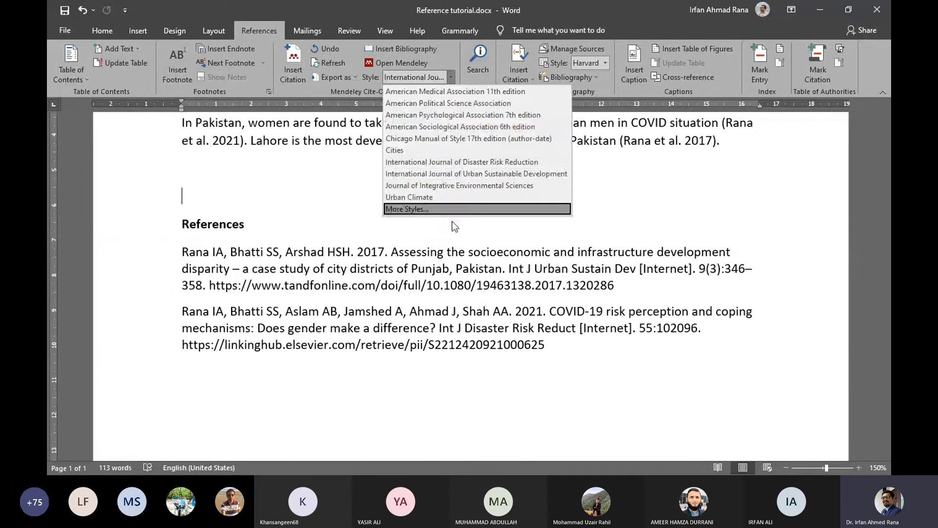
click(447, 210)
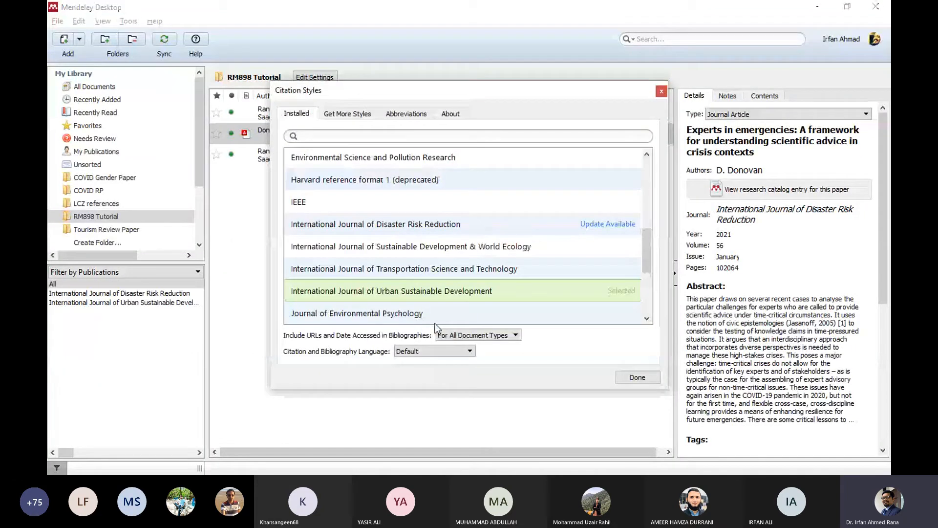
scroll(376, 312, down, 4)
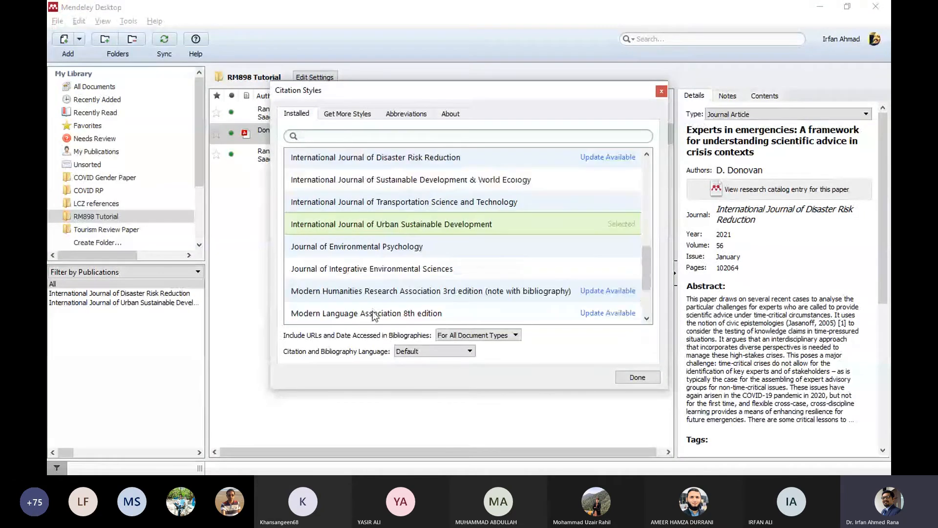
scroll(379, 314, up, 1)
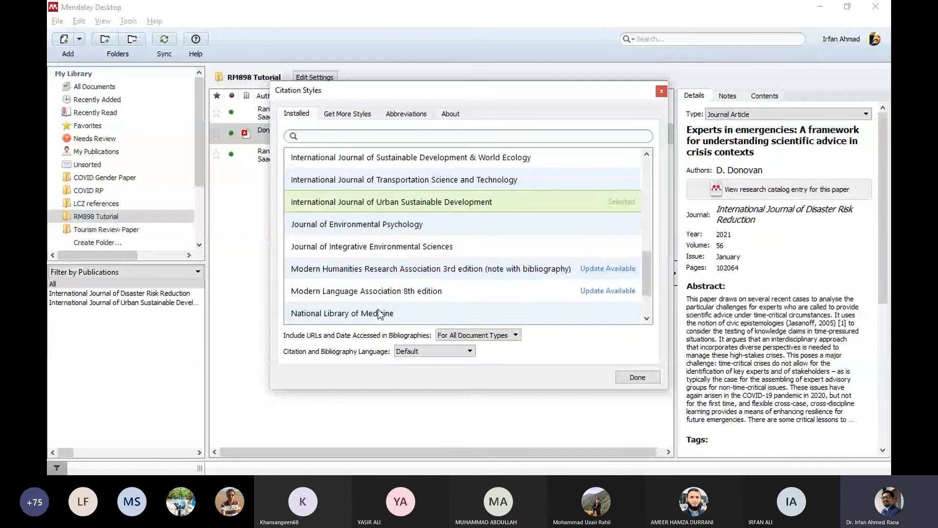
scroll(379, 314, up, 1)
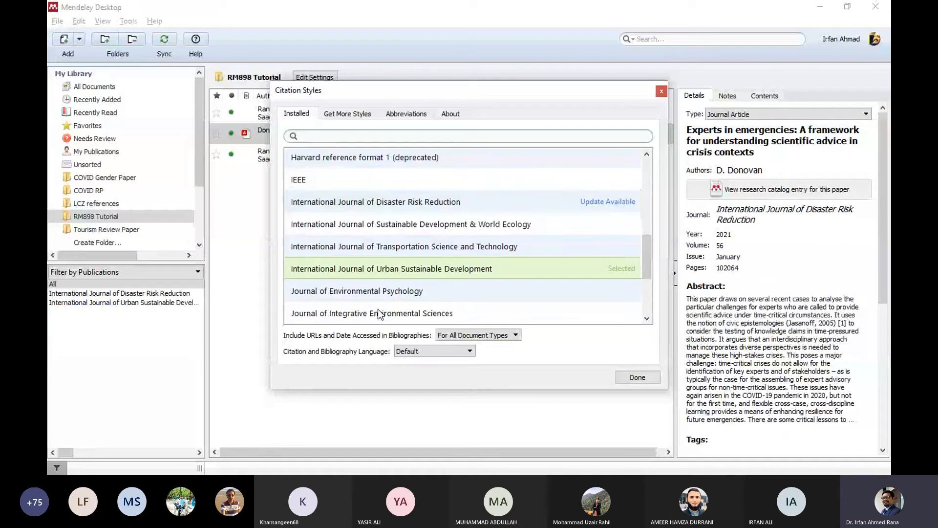
Make the installed International Journal of Disaster Risk Reduction style active and close Citation Styles to return to the Word document
click(361, 205)
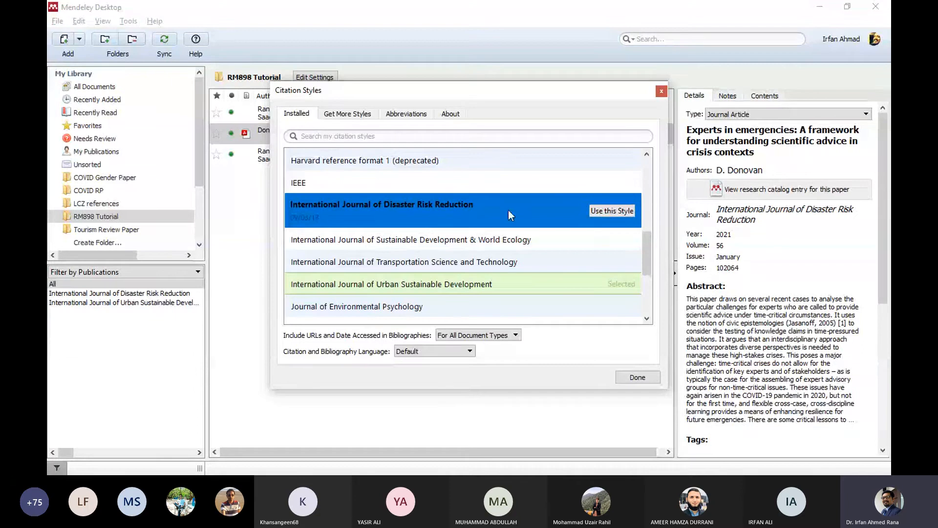
right_click(386, 203)
click(410, 214)
mouse_move(442, 222)
click(611, 210)
click(643, 381)
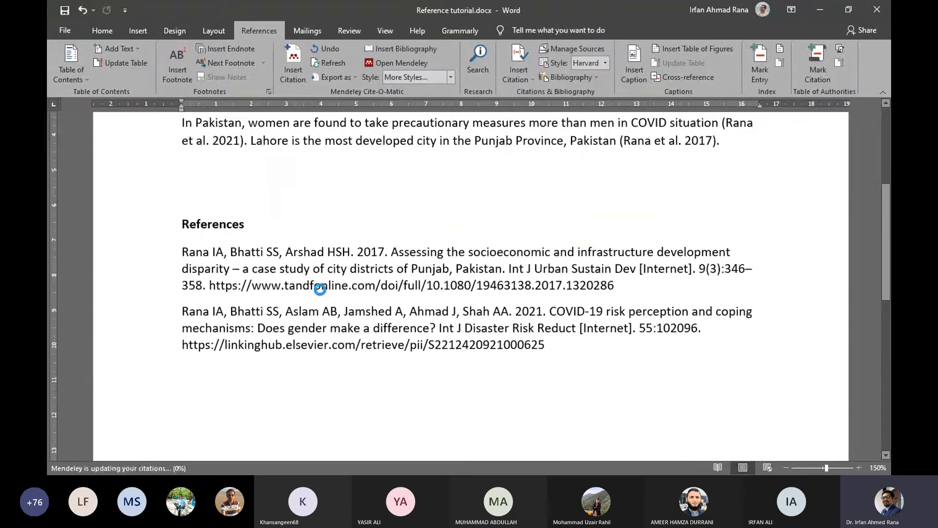
Examine how the in-text citations and the References list are formatted in the new style
scroll(237, 367, up, 3)
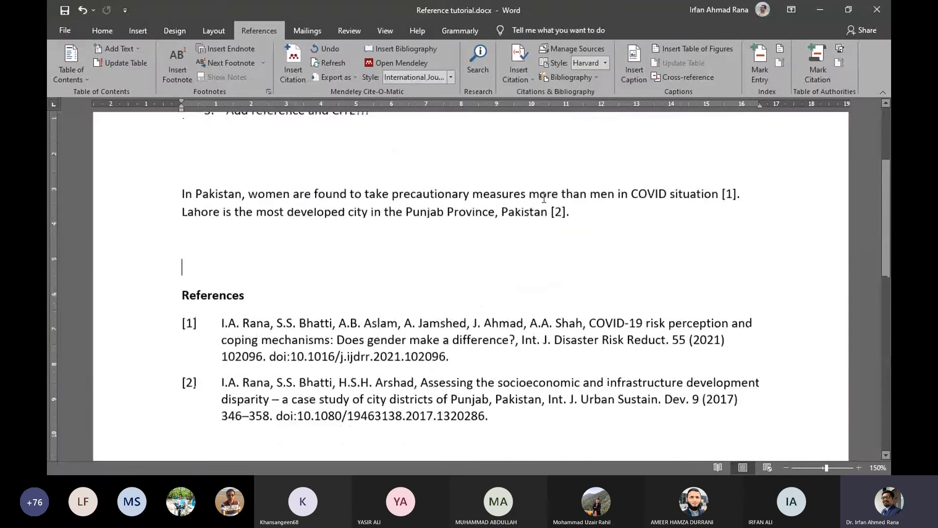
drag(572, 230, 238, 195)
scroll(132, 297, down, 2)
drag(132, 297, 142, 421)
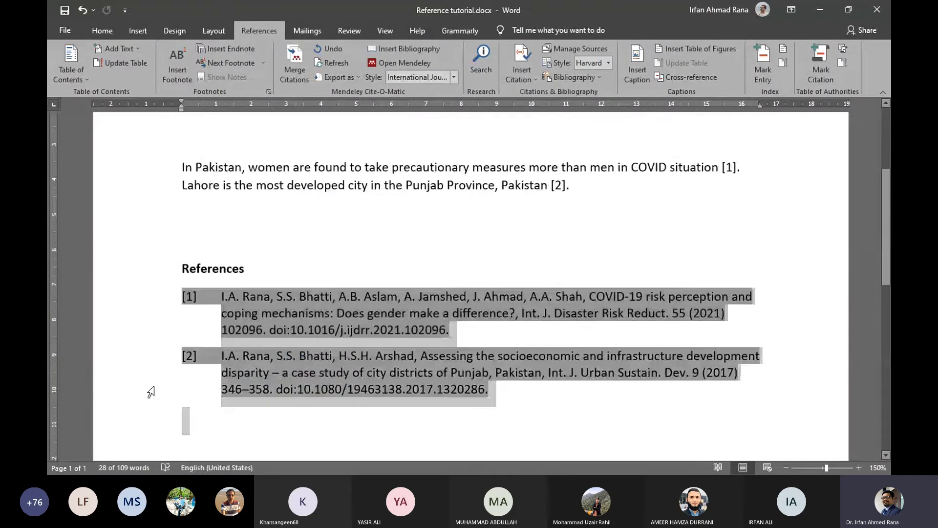
drag(591, 191, 313, 143)
click(457, 209)
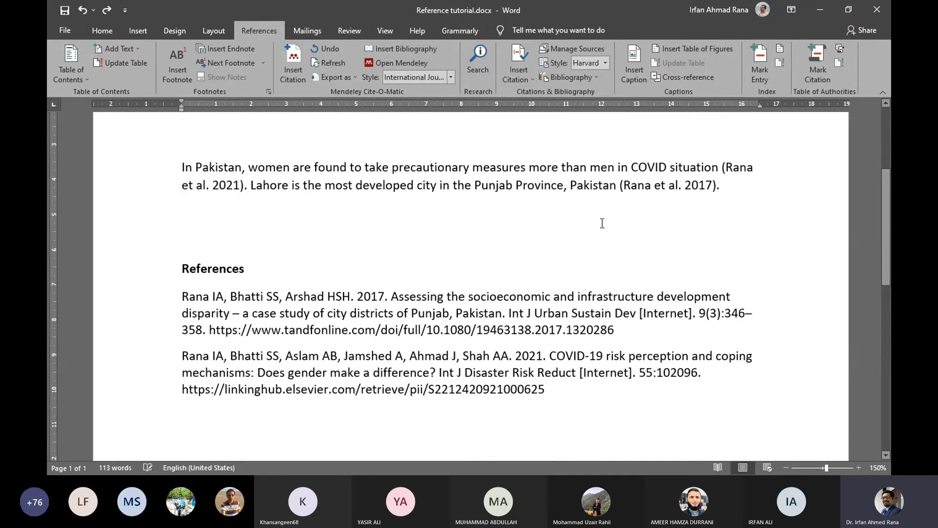
Manually edit the 2017 in-text citation by adding the first author's given name after the surname
click(738, 188)
click(645, 187)
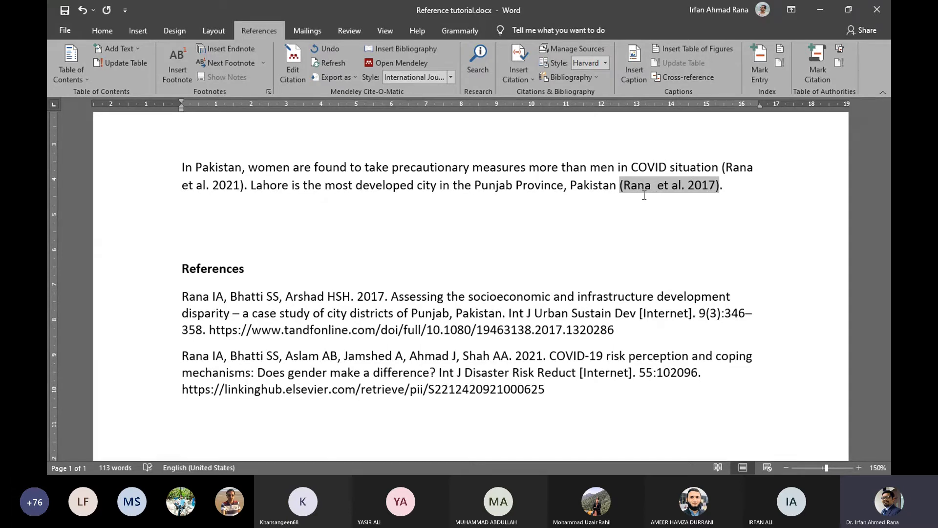
text(rf)
key(BackSpace)
key(BackSpace)
key(BackSpace)
text(Ir)
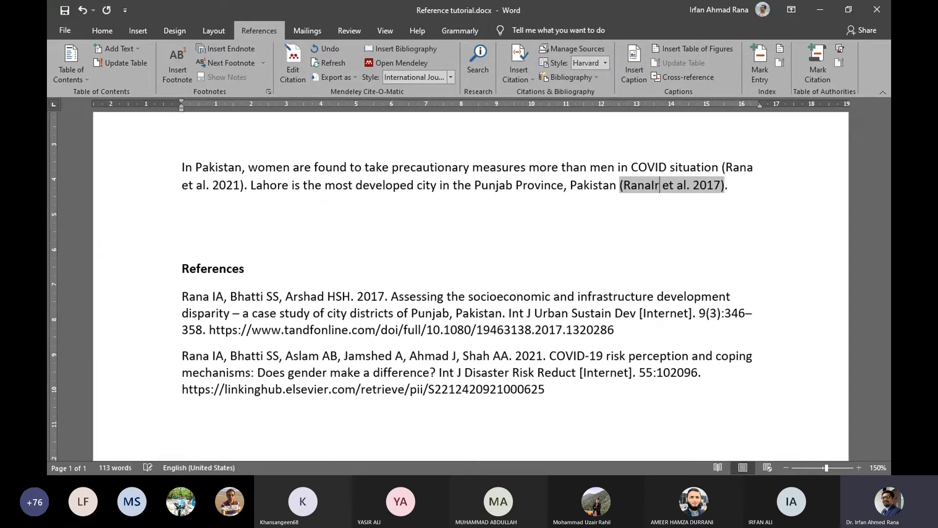
key(BackSpace)
key(BackSpace)
text(Irfan)
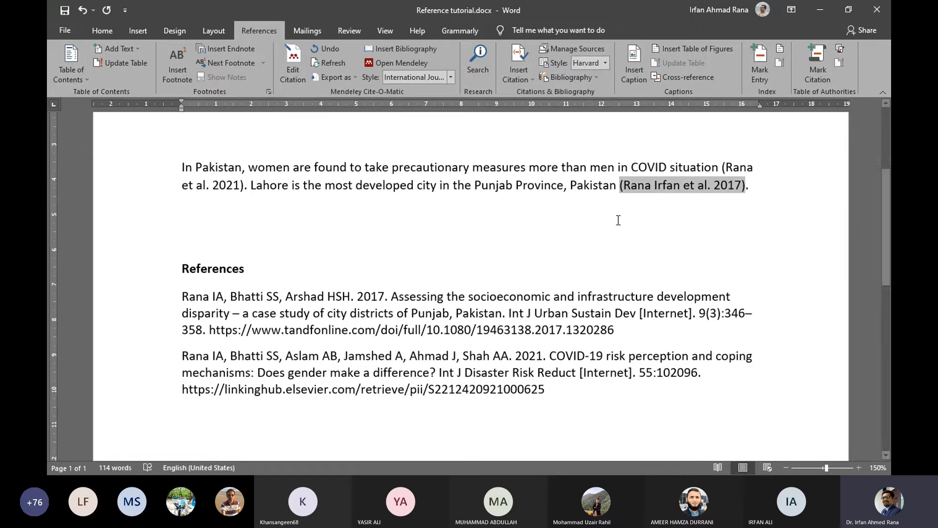
Keep the manual edit of the 2017 citation and check the citation in the paragraph
click(626, 271)
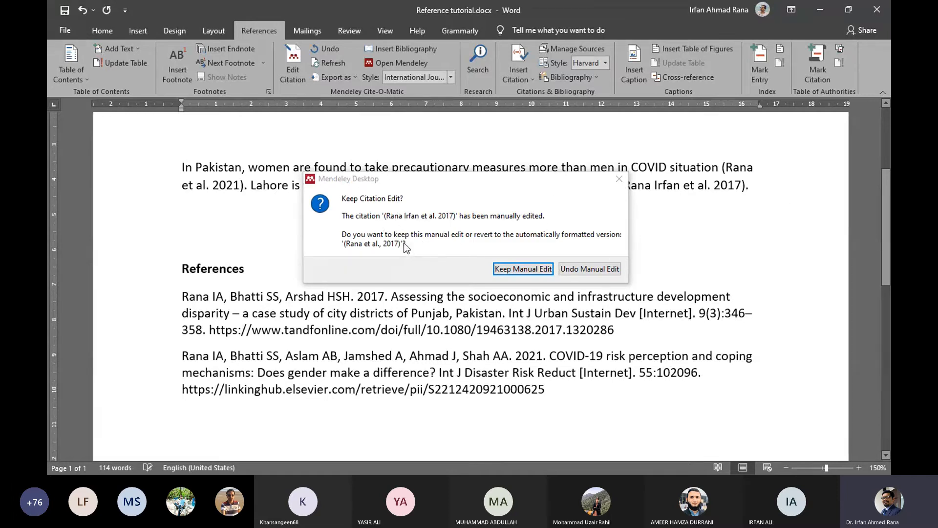
click(511, 271)
click(638, 187)
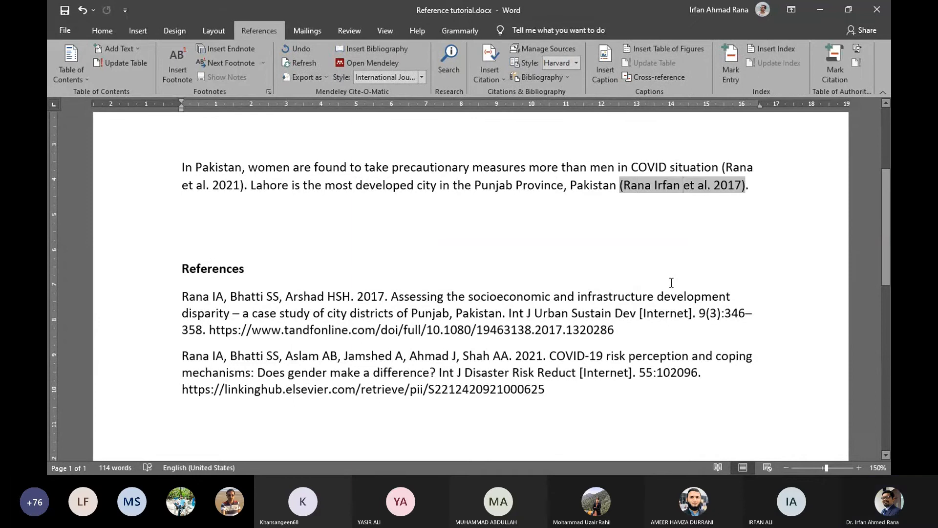
click(670, 269)
click(656, 190)
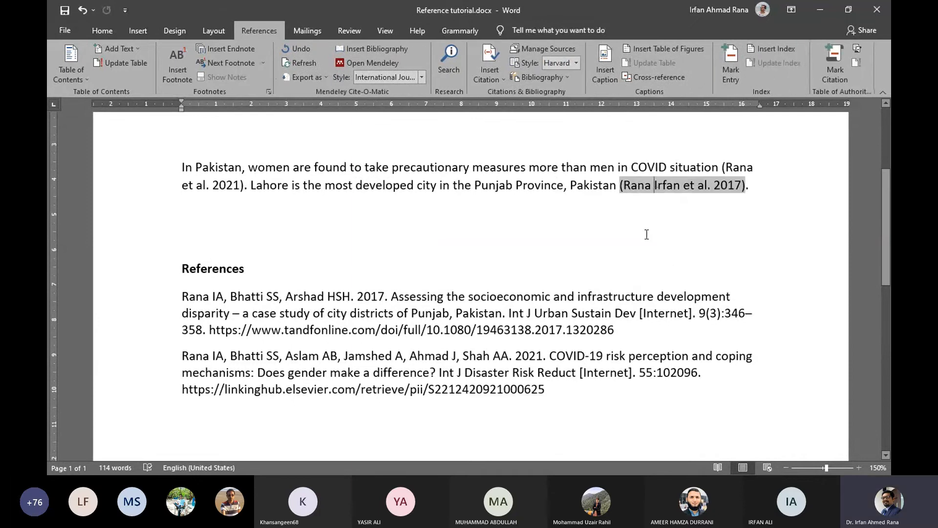
click(548, 208)
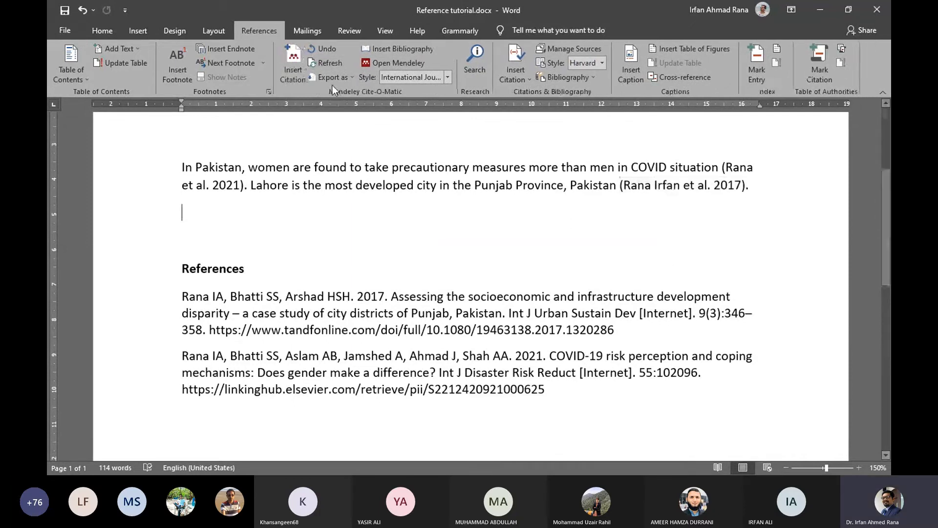
Refresh the Mendeley citations and undo the manual edit of the 2017 citation
click(327, 67)
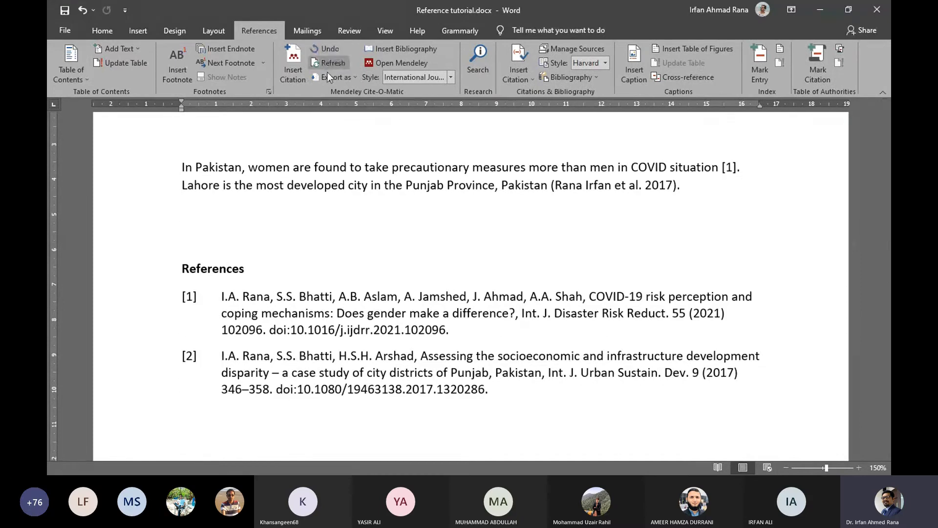
click(331, 50)
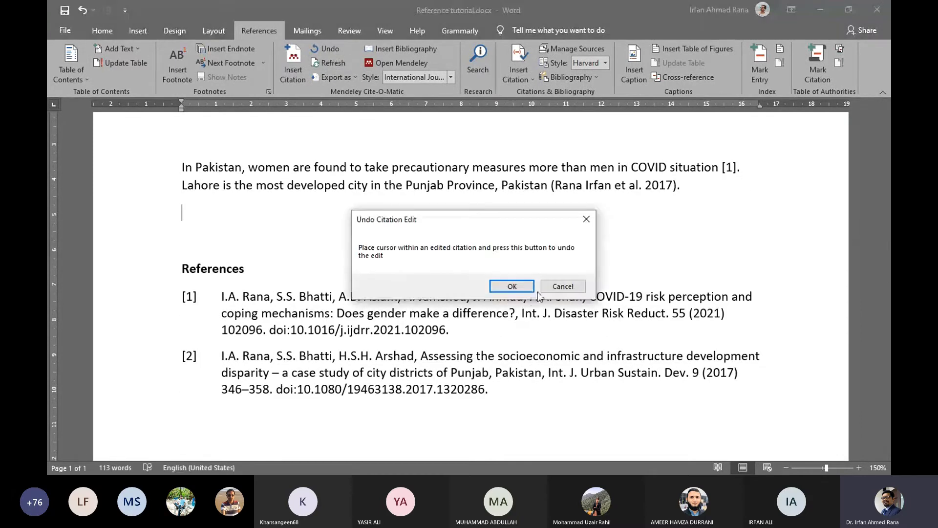
click(557, 286)
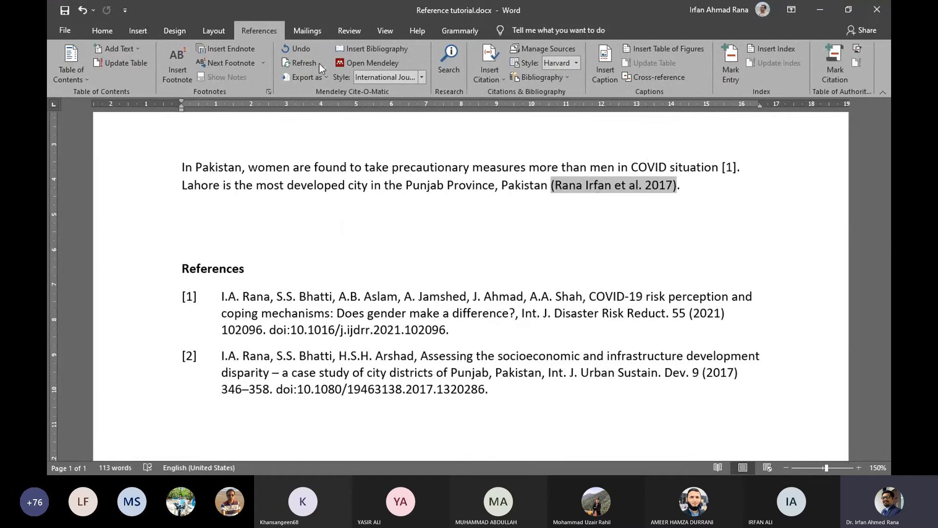
click(297, 47)
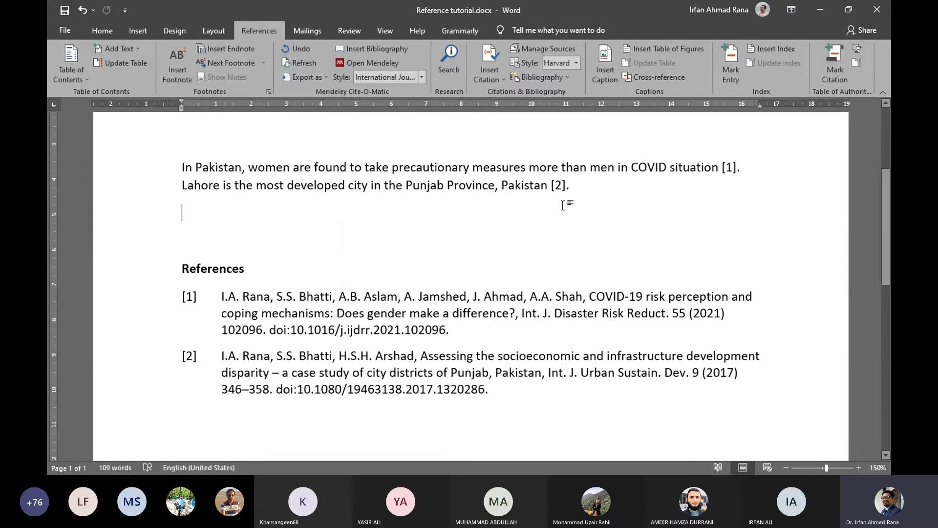
Set the citation style to Chicago Manual of Style 17th edition (author-date) and review the citations and references
click(184, 312)
click(333, 173)
click(451, 77)
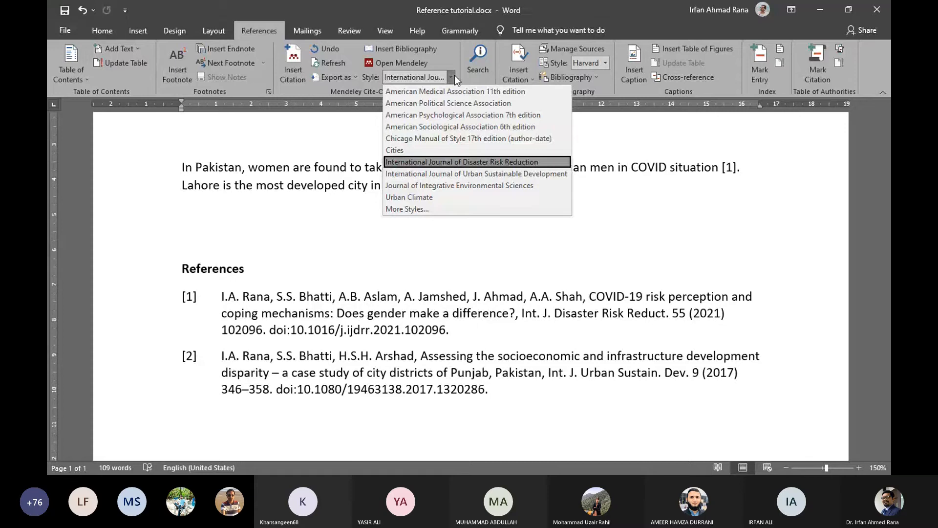
click(442, 143)
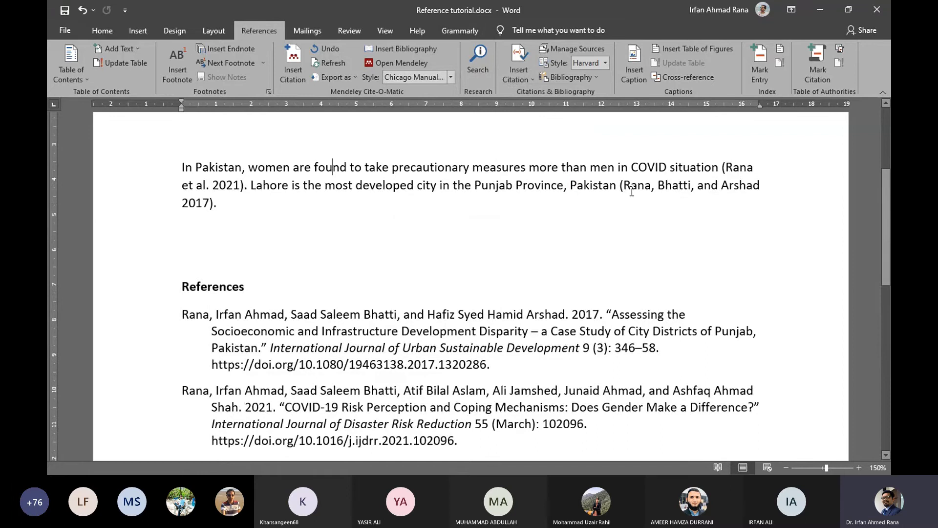
click(632, 192)
click(525, 287)
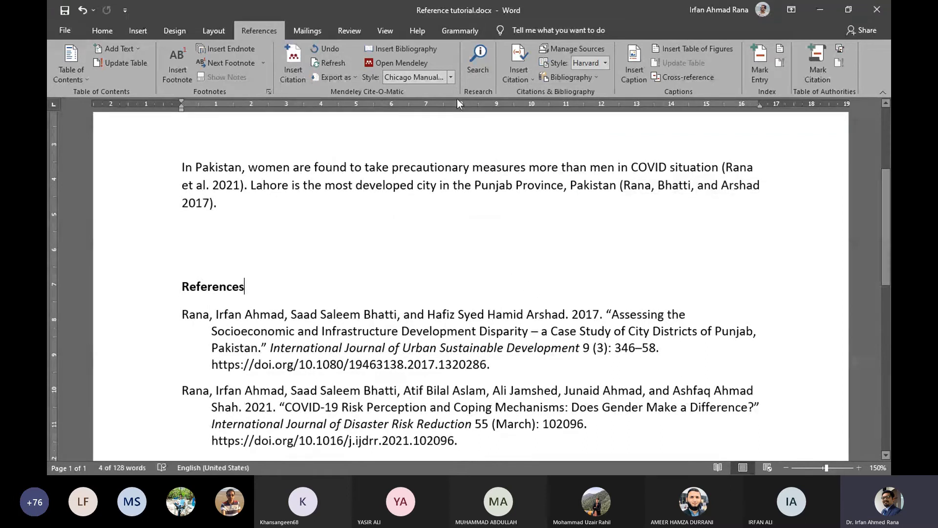
scroll(479, 264, down, 3)
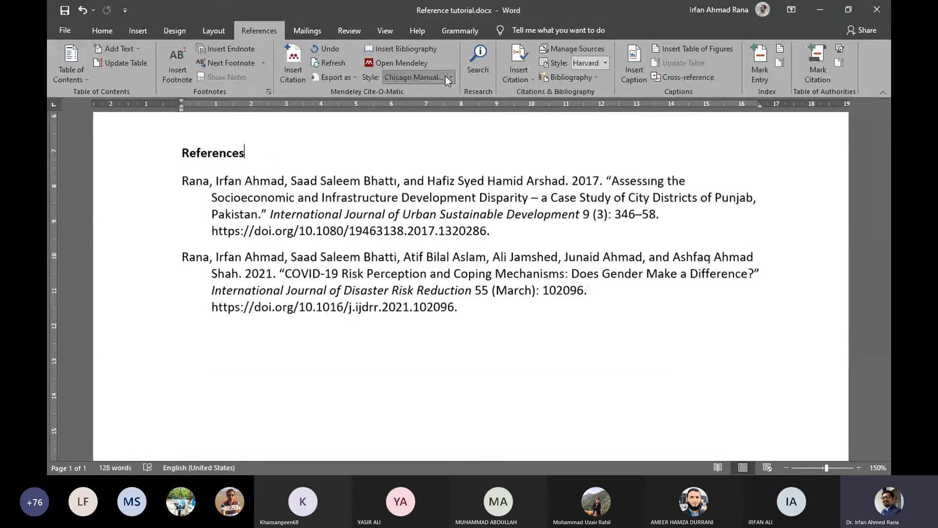
Set the citation style to American Medical Association 11th edition and inspect the italicised journal names in the References list
click(446, 77)
click(450, 87)
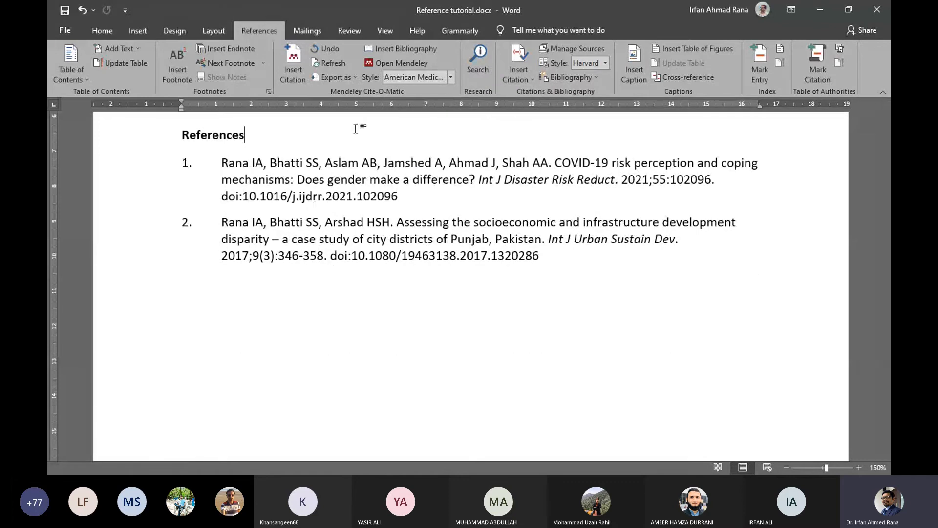
double_click(277, 264)
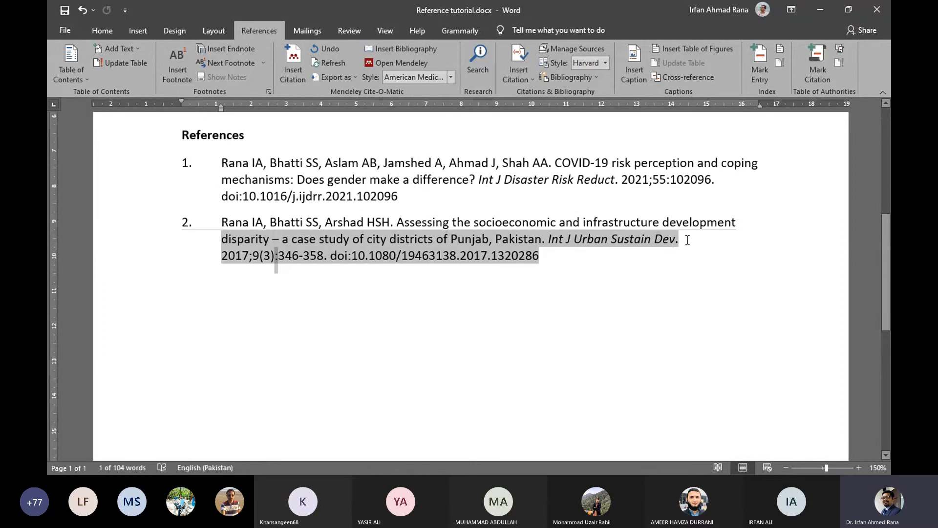
drag(680, 240, 550, 240)
click(499, 203)
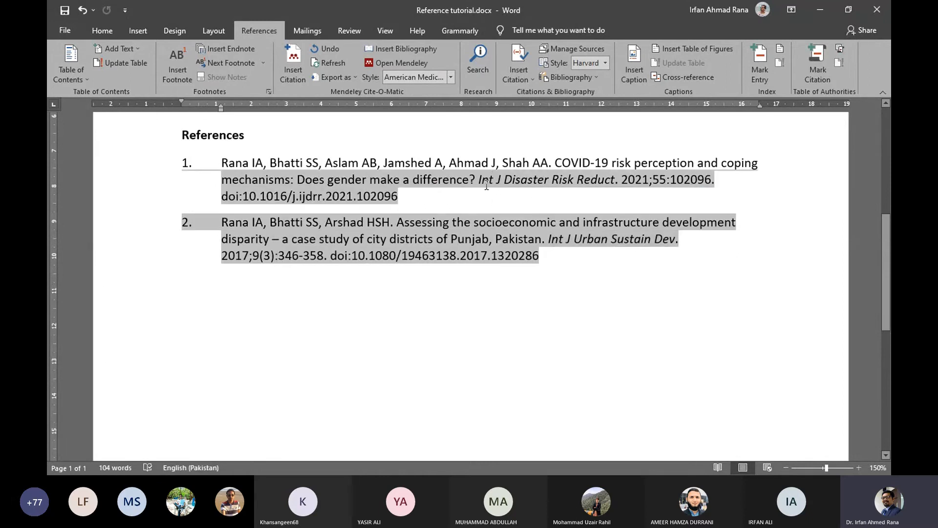
drag(479, 180, 605, 180)
click(374, 148)
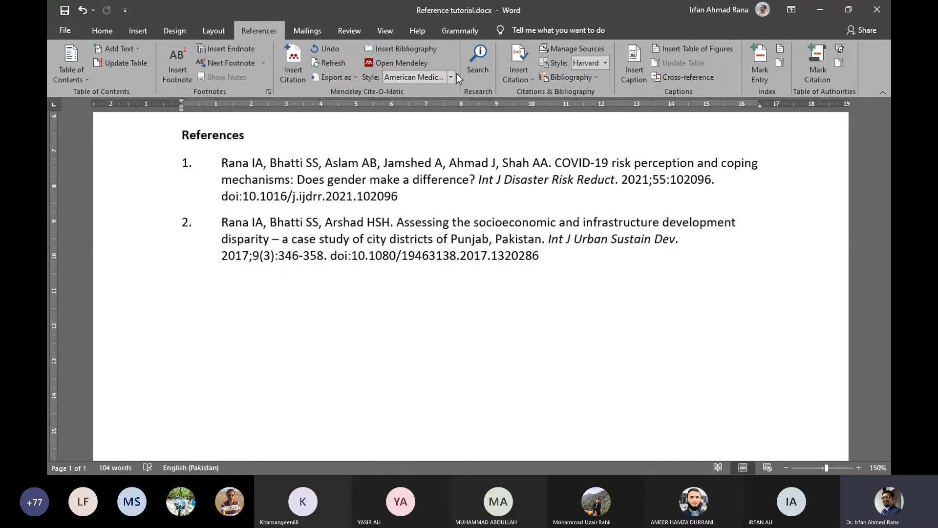
Apply the International Journal of Disaster Risk Reduction style, and switch from it to International Journal of Urban Sustainable Development
click(452, 76)
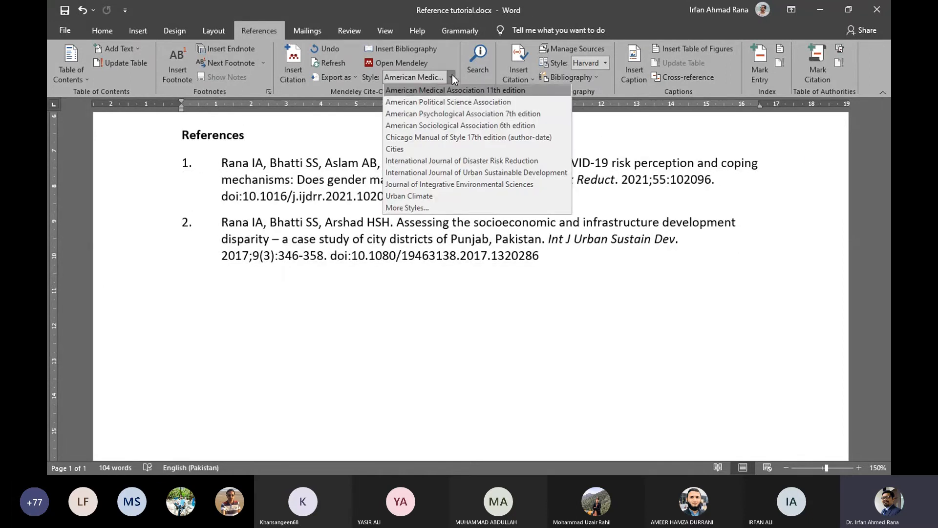
click(457, 160)
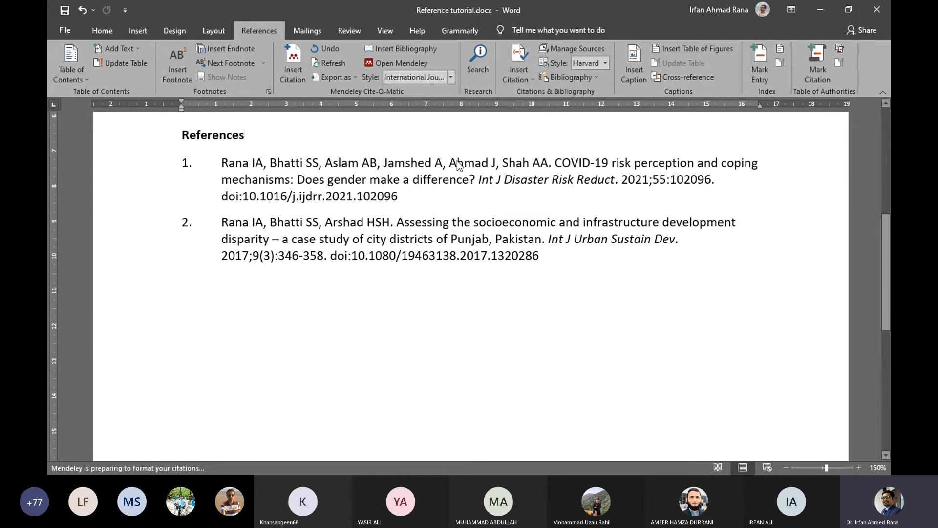
click(451, 77)
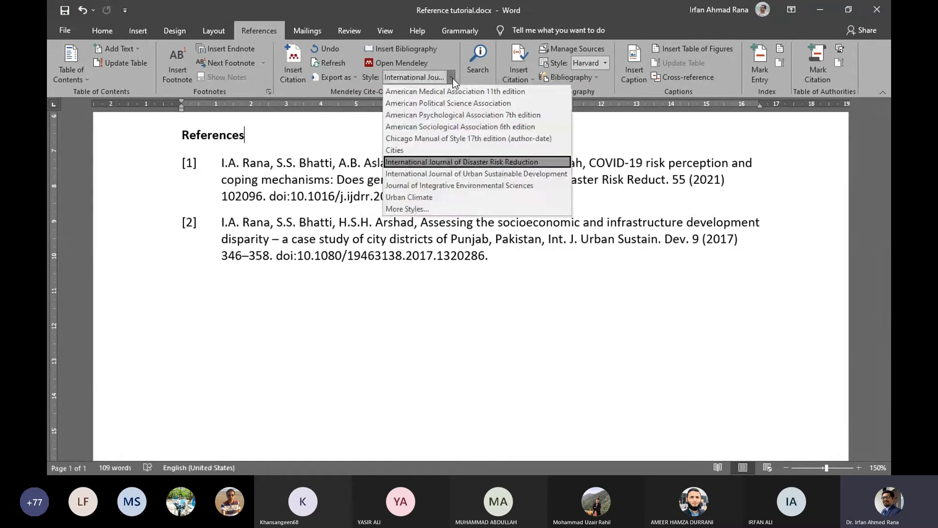
click(450, 186)
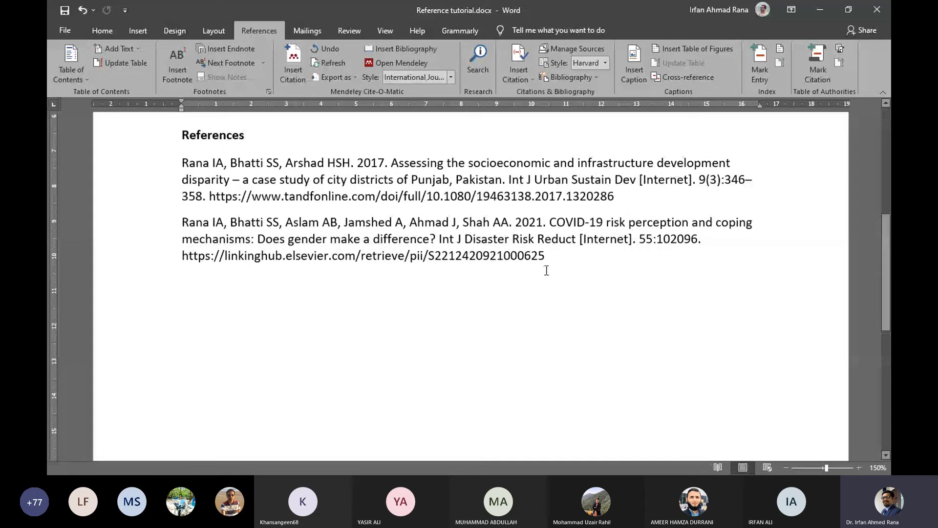
Apply the Urban Climate citation style, and switch from it to American Psychological Association 7th edition
click(451, 77)
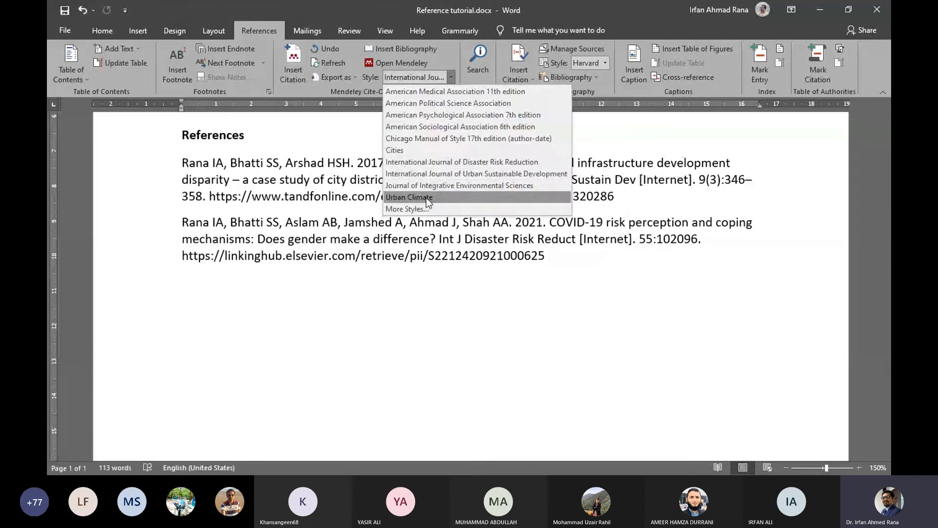
click(426, 197)
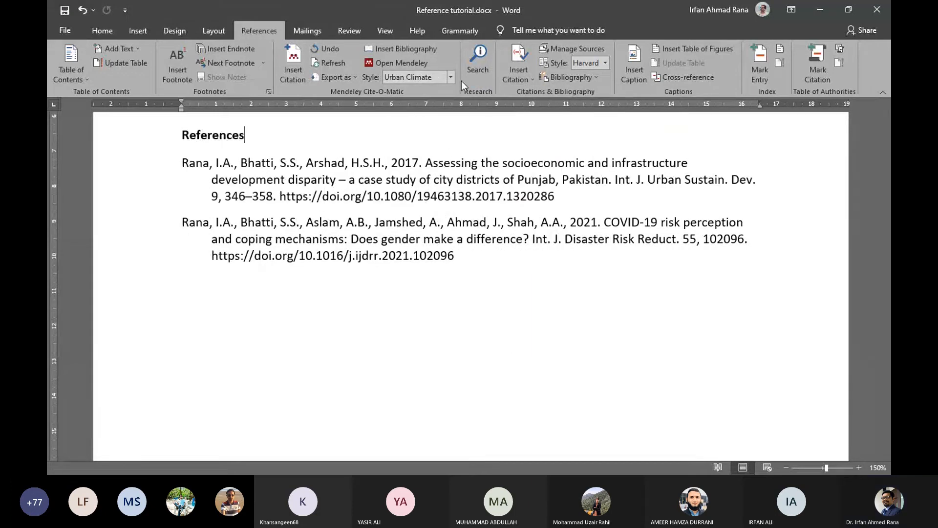
click(448, 79)
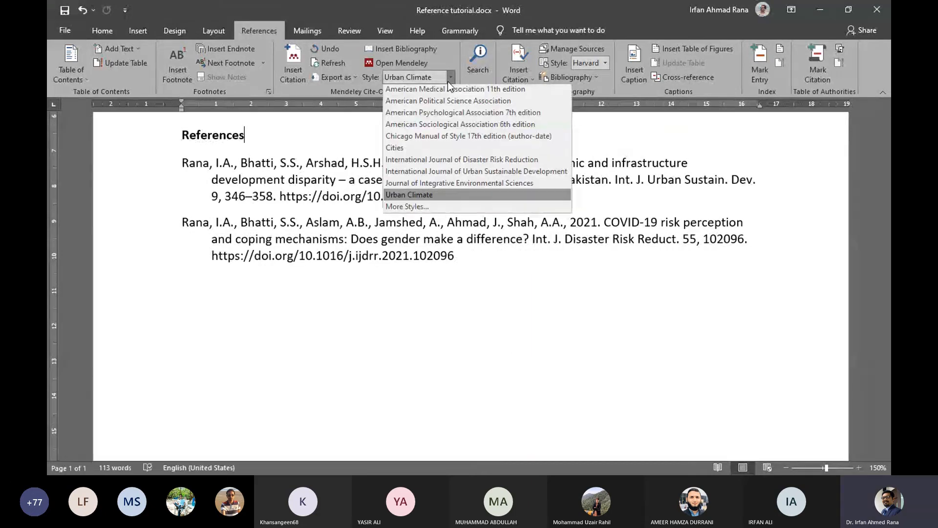
click(451, 114)
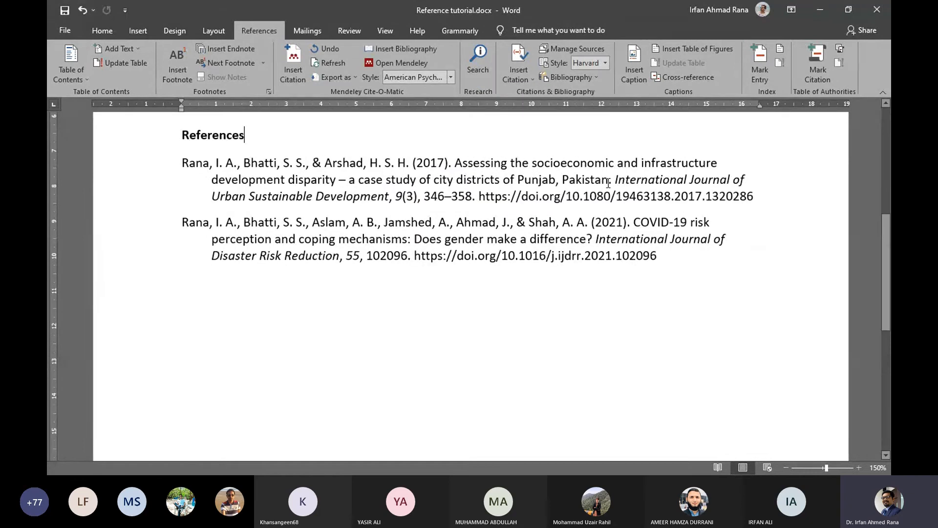
Examine the italicised journal name in the 2017 reference and compare the in-text citations with the References list
drag(609, 182, 393, 195)
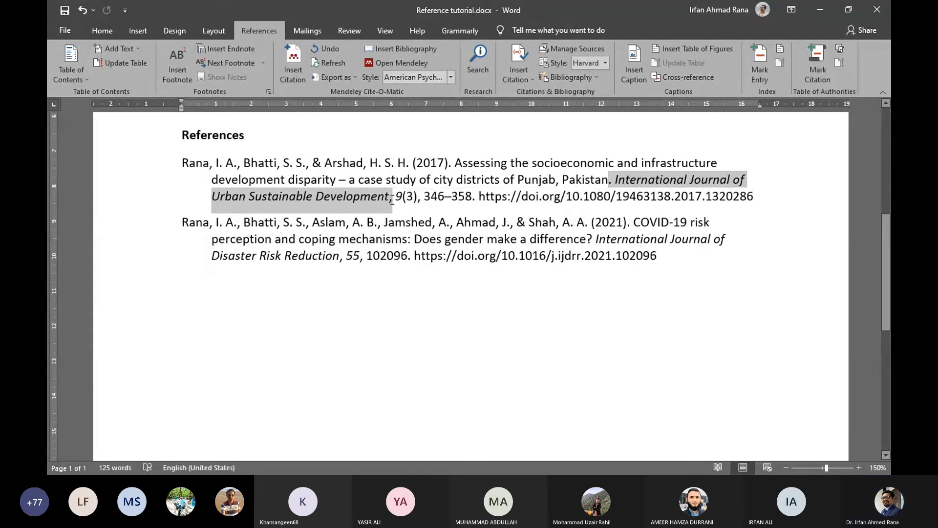
click(404, 367)
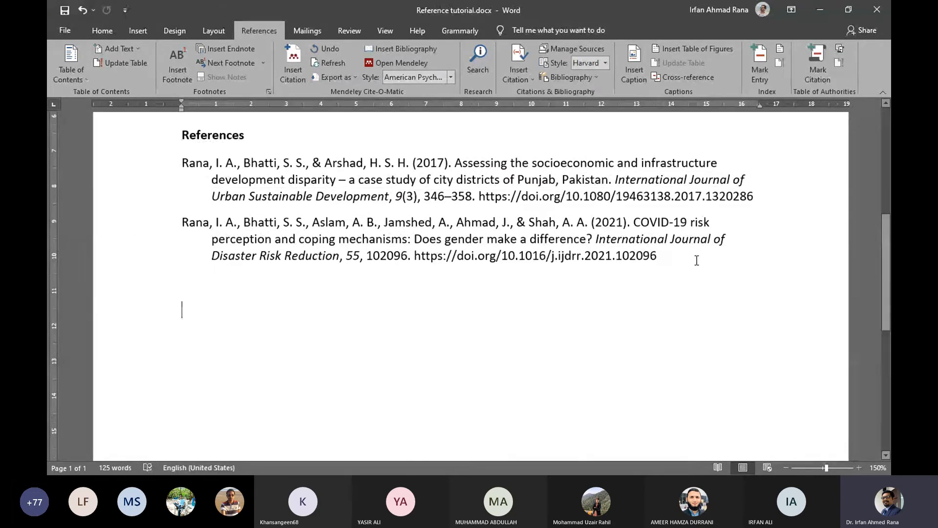
drag(689, 259, 405, 279)
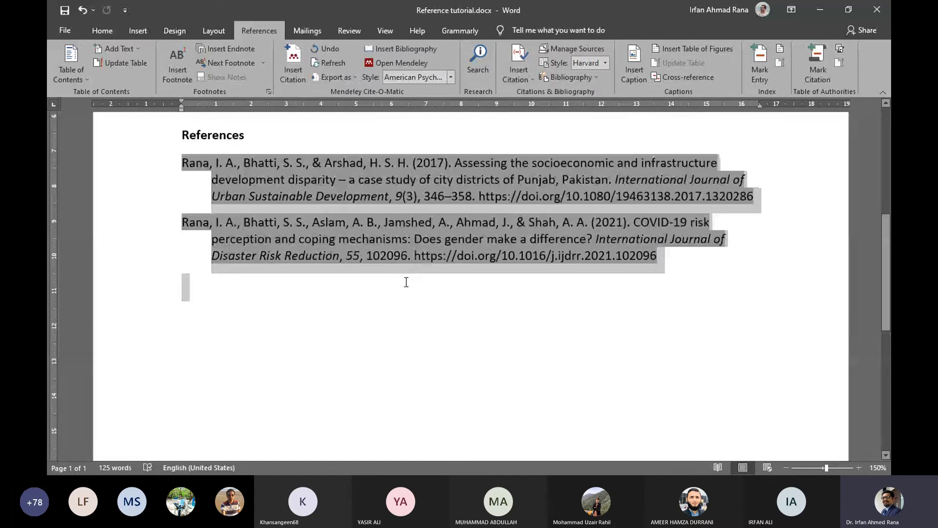
click(356, 345)
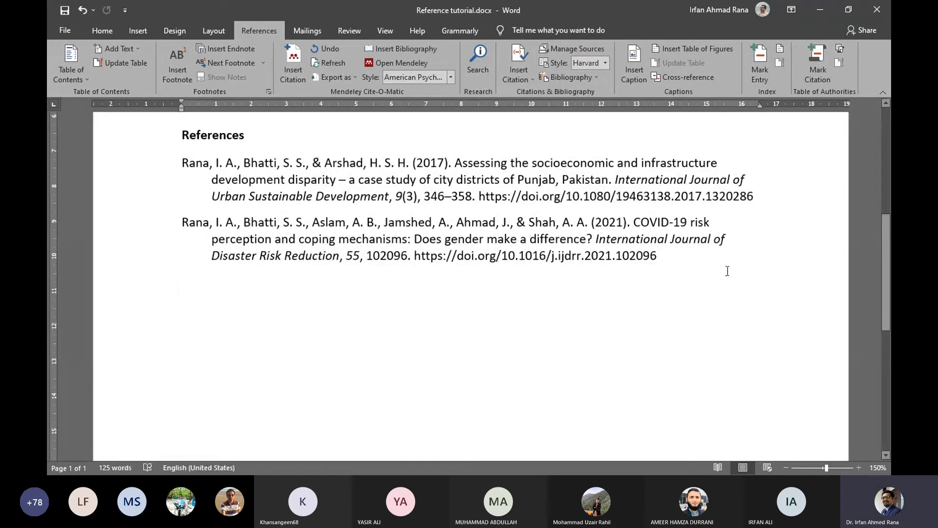
scroll(295, 358, up, 3)
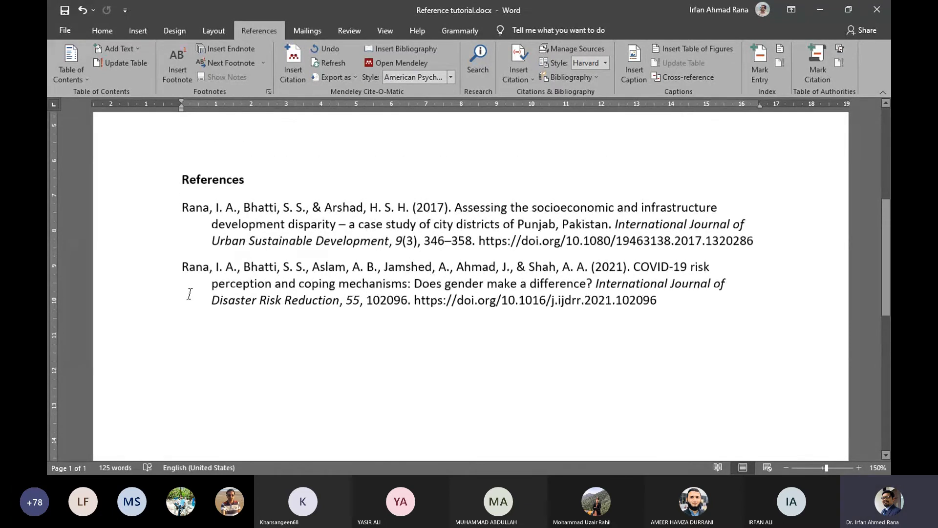
scroll(213, 356, down, 1)
scroll(224, 377, up, 1)
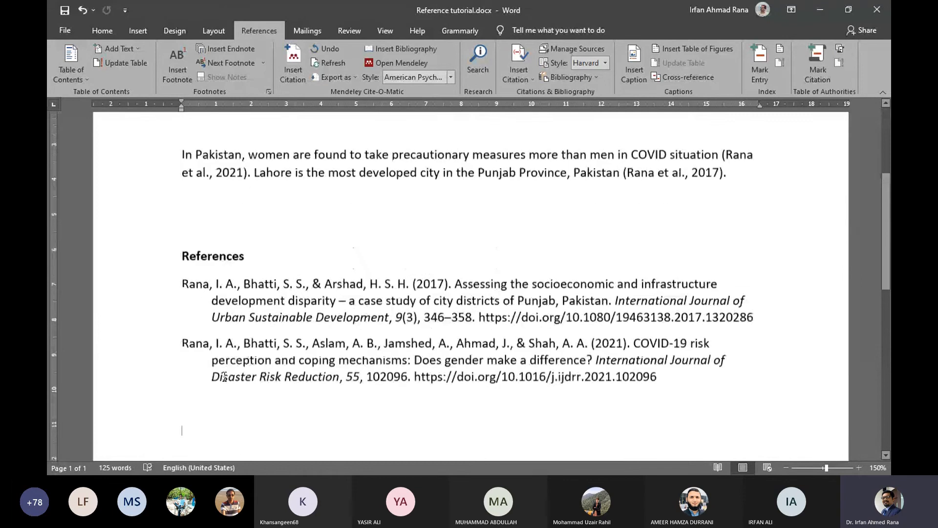
scroll(224, 376, up, 1)
click(218, 233)
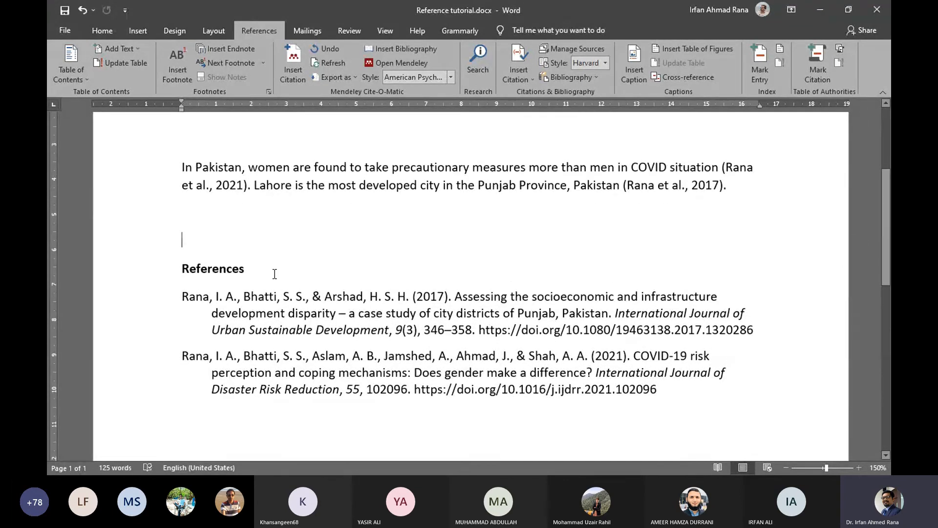
scroll(489, 294, down, 2)
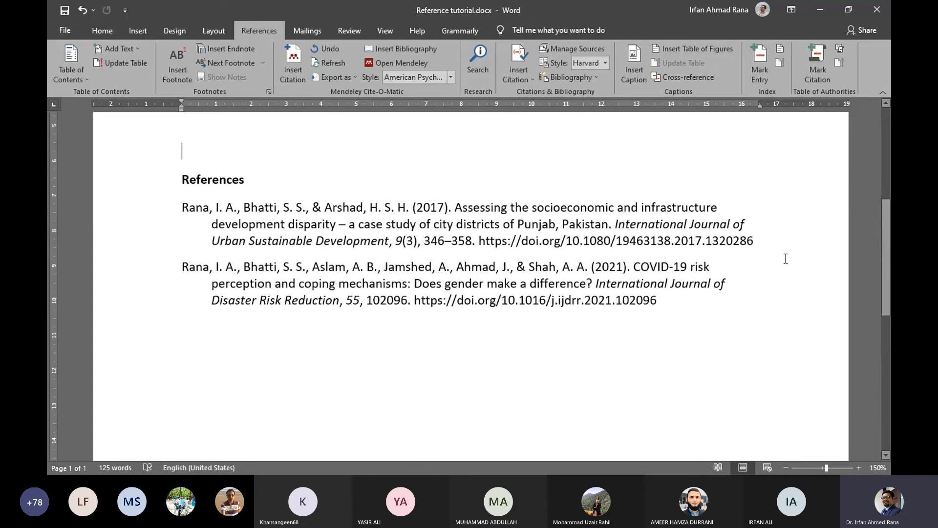
drag(660, 300, 133, 244)
click(267, 365)
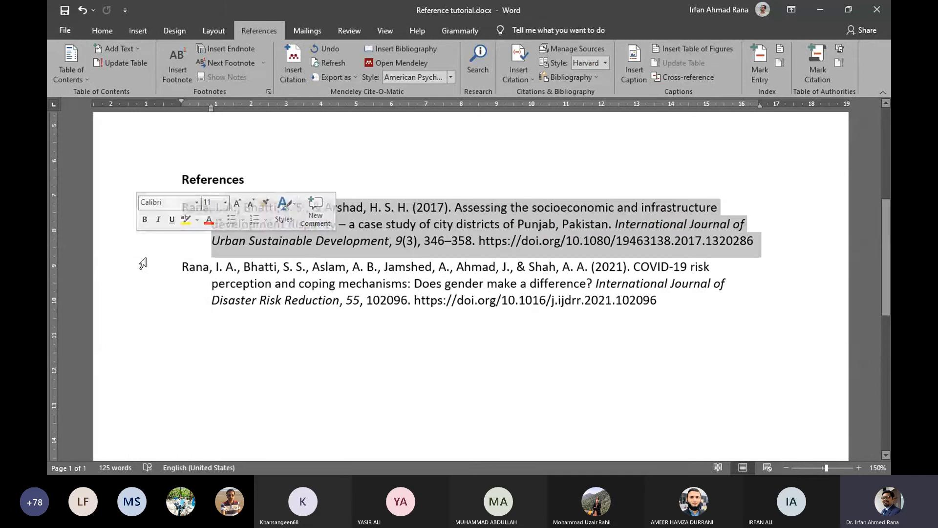
click(421, 214)
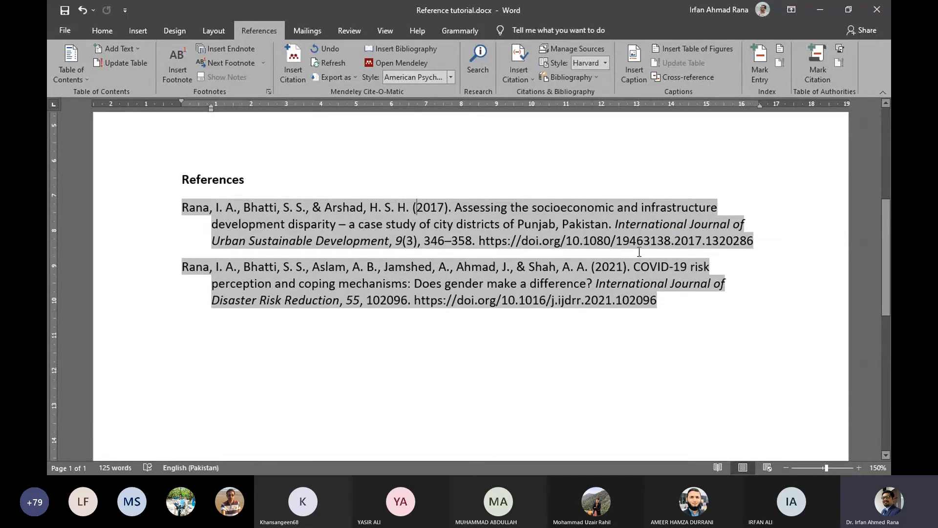
scroll(543, 342, up, 4)
click(485, 341)
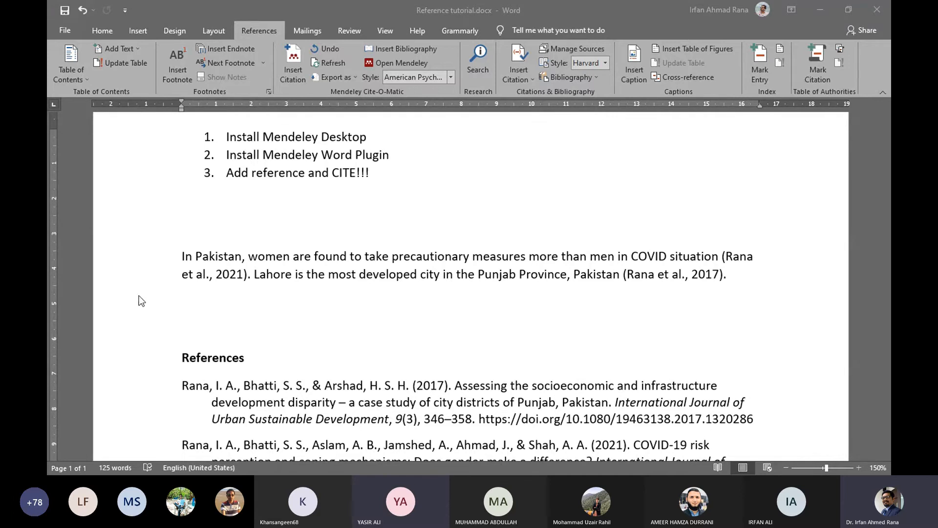
Reapply the American Psychological Association 7th edition citation style to the document
click(177, 317)
click(190, 329)
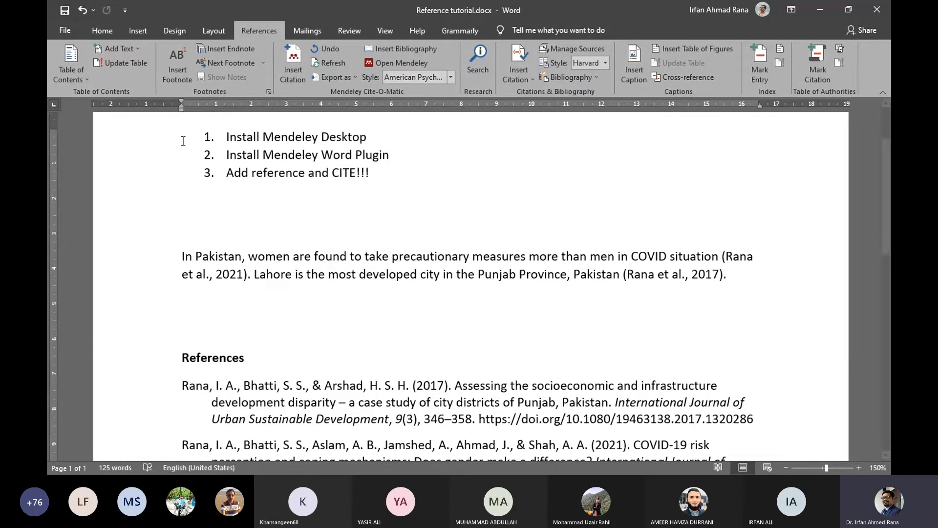
click(454, 79)
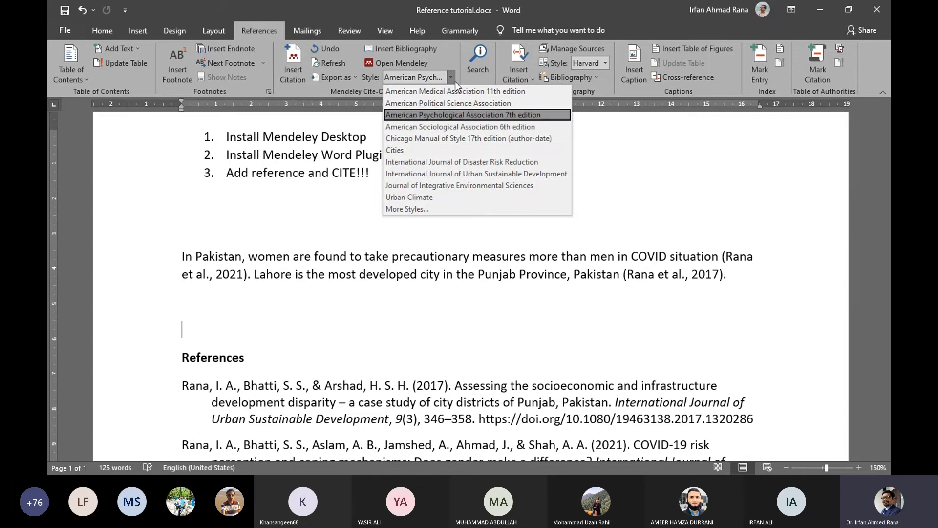
click(532, 116)
click(355, 255)
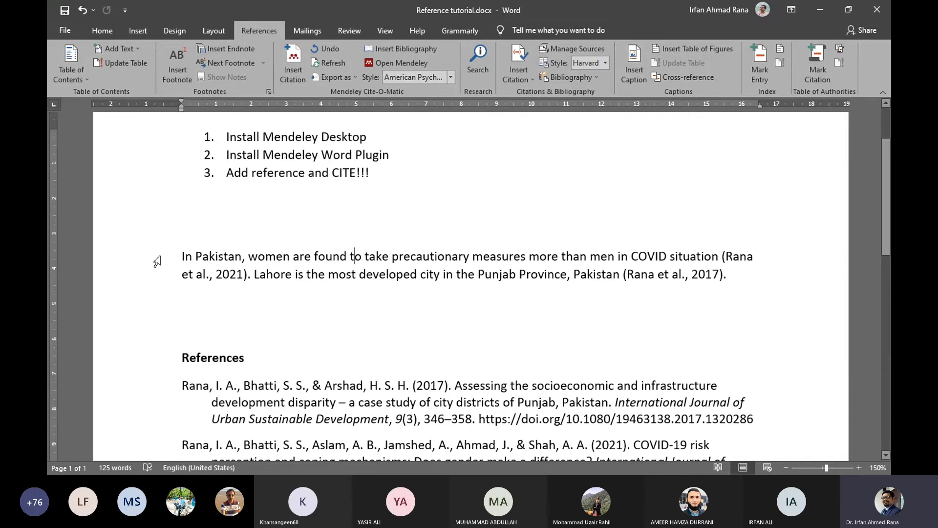
drag(157, 263, 153, 308)
click(243, 335)
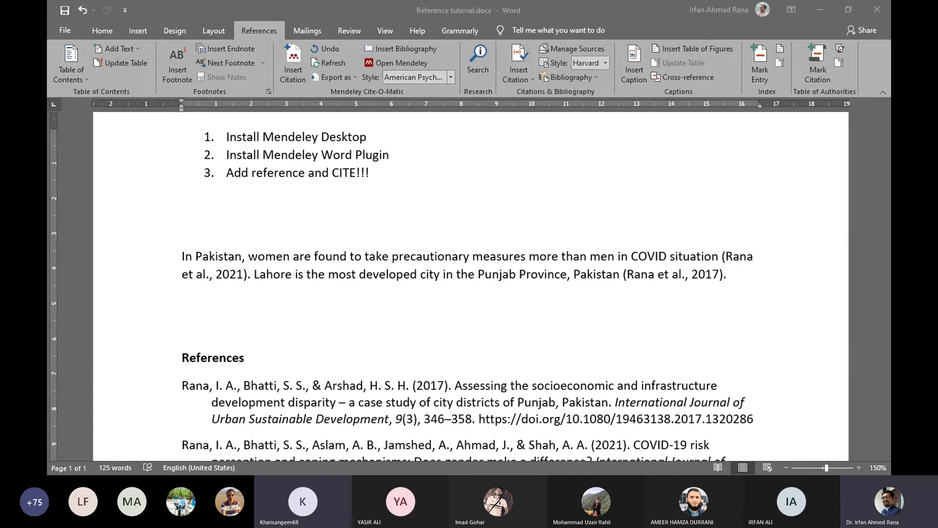
click(232, 320)
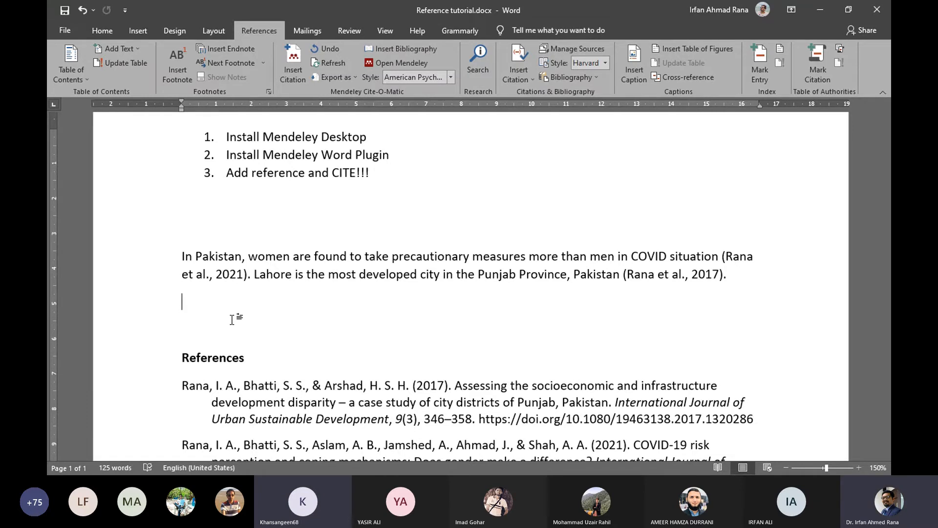
click(454, 77)
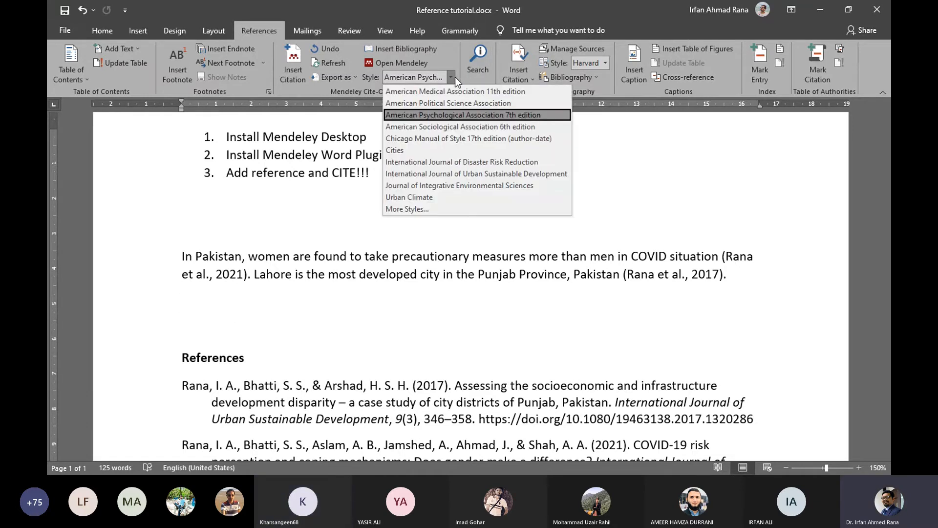
click(303, 316)
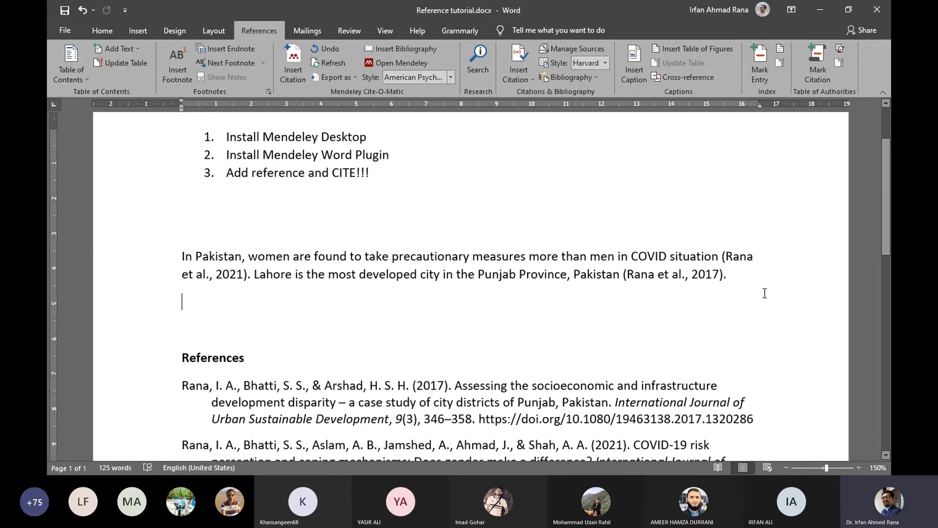
Set the Mendeley citation style to International Journal of Disaster Risk Reduction
click(728, 275)
click(613, 274)
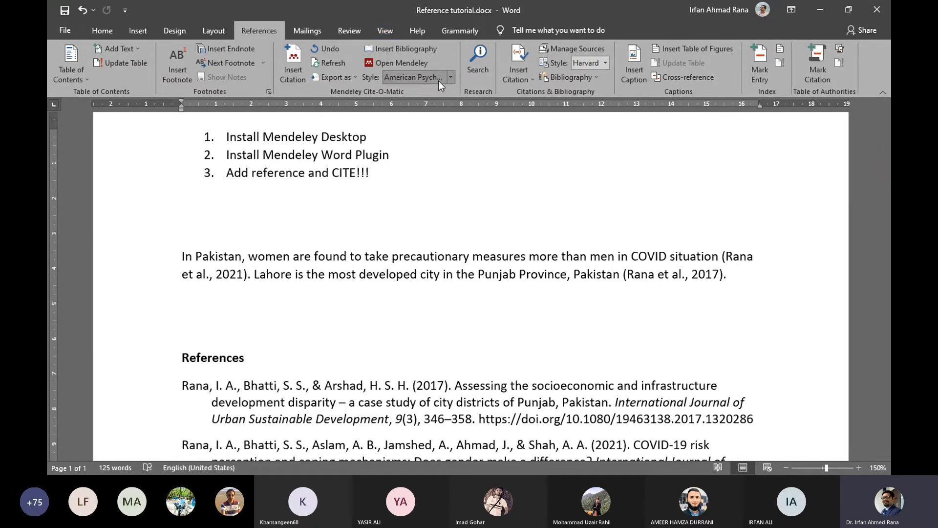
click(451, 76)
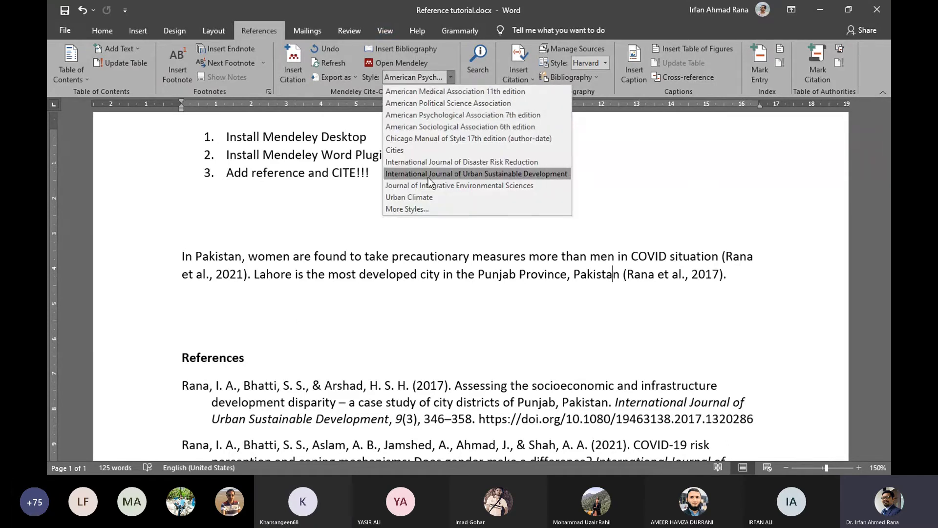
click(433, 163)
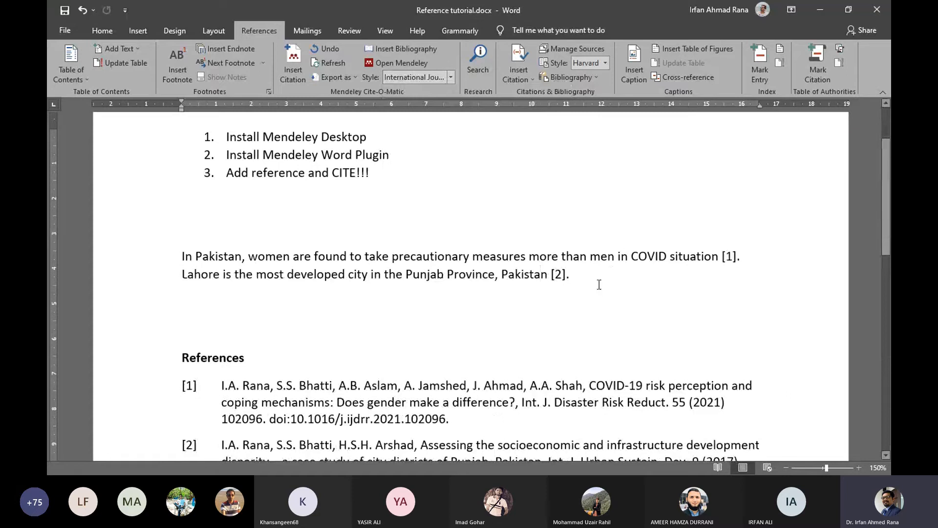
Move the cited sentence about Lahore to its own line above the COVID sentence and refresh the Mendeley citations
drag(584, 281, 177, 228)
click(408, 309)
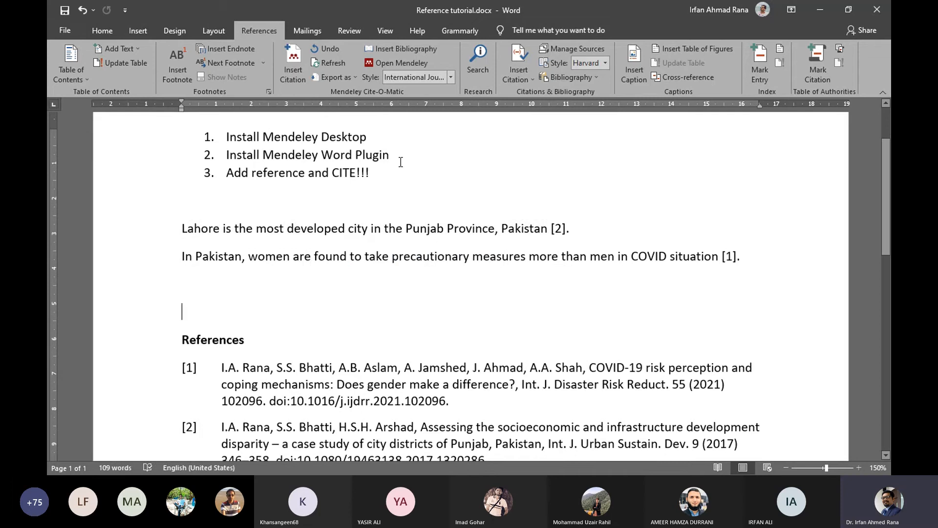
click(342, 61)
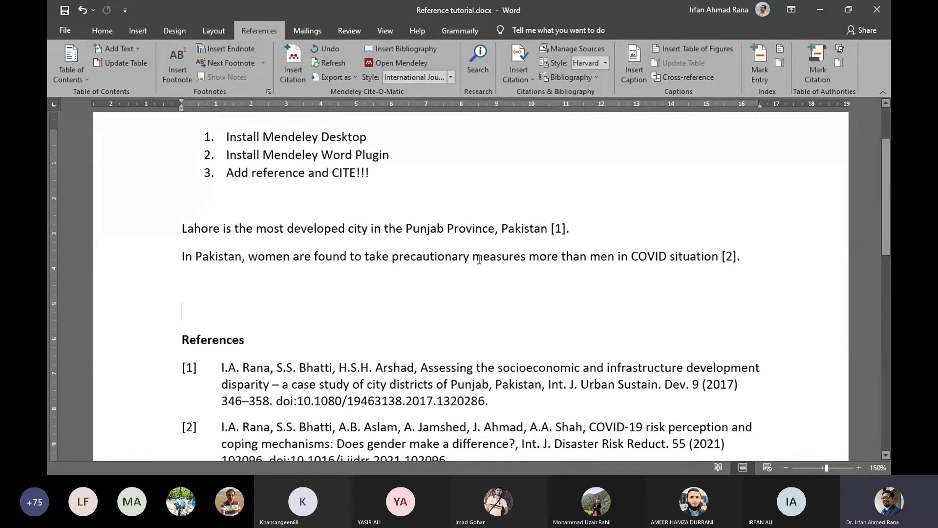
scroll(479, 259, down, 3)
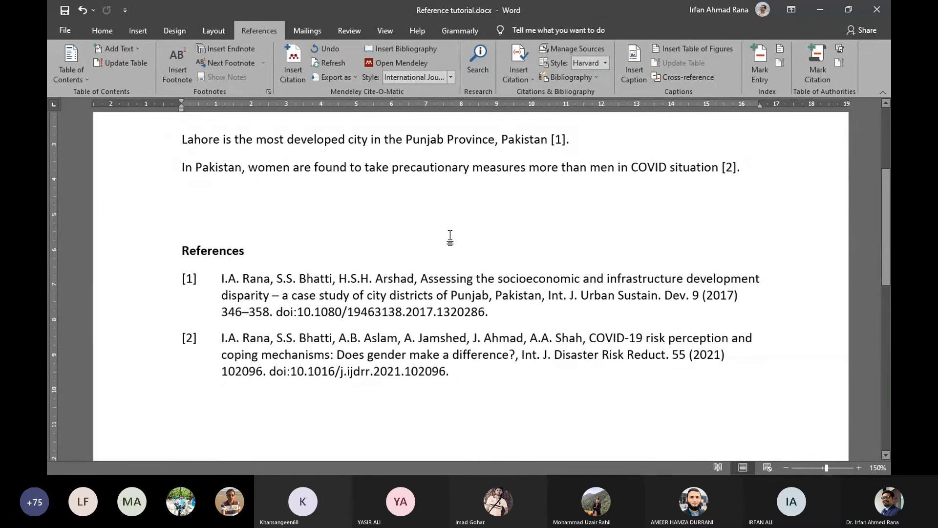
scroll(453, 249, up, 2)
scroll(454, 249, down, 2)
scroll(454, 249, up, 2)
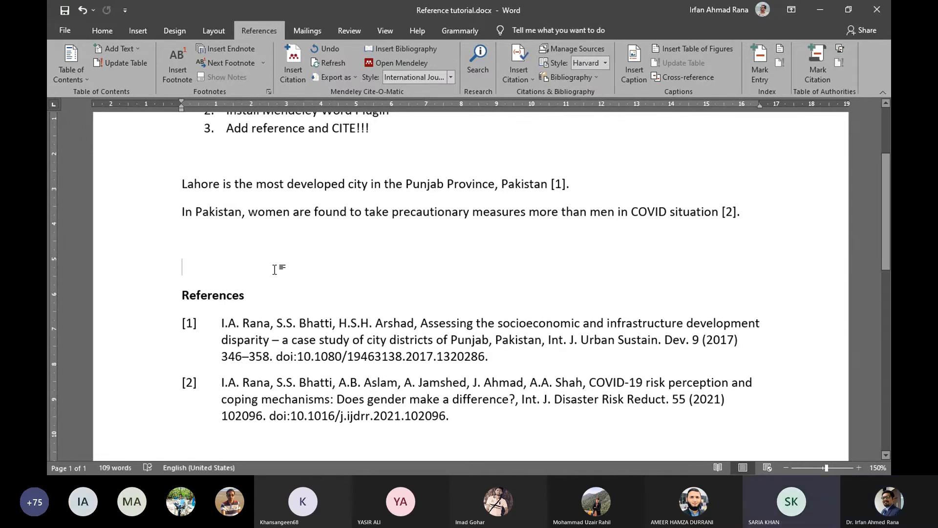
Add the sentence "Lahore is a provincial capital city." on a new line below the COVID sentence
scroll(275, 269, up, 2)
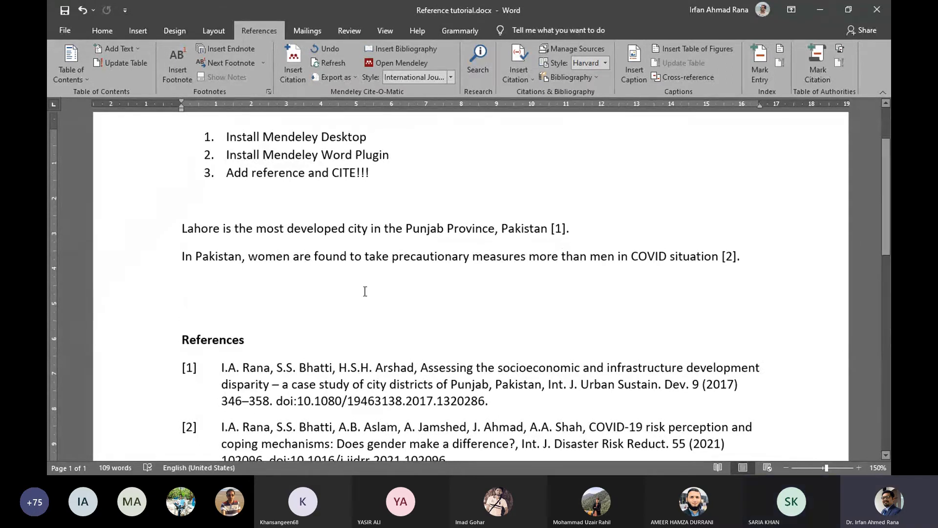
click(266, 280)
text(Lahore )
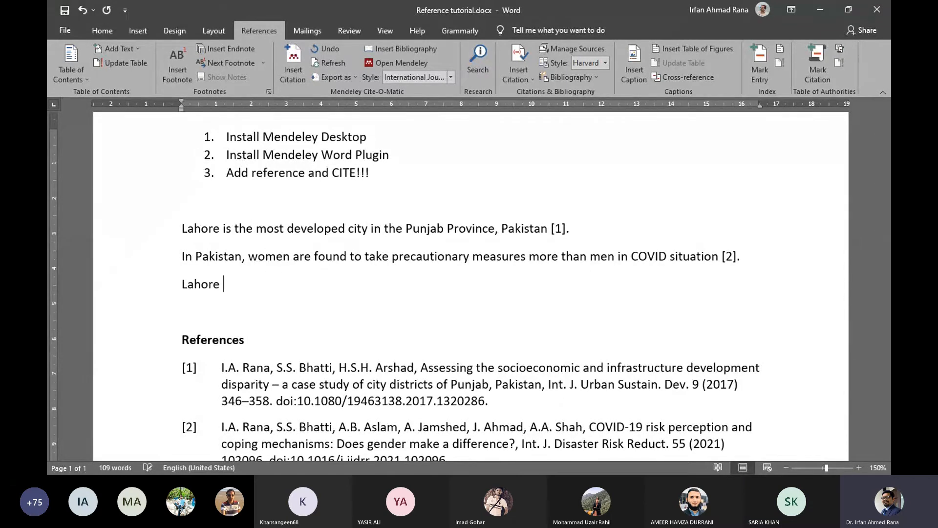
text(is a provincial cap)
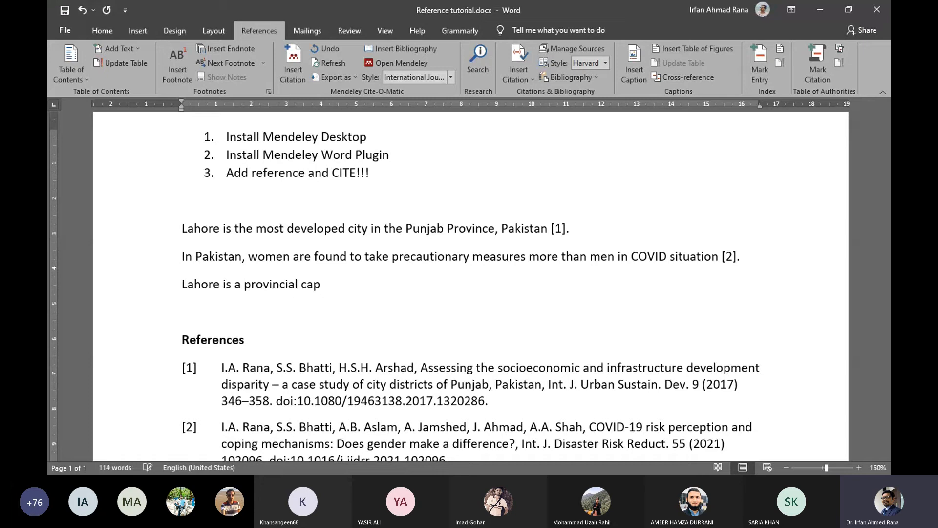
text(ital city)
key(BackSpace)
text(y.)
Insert a Mendeley citation of the 2017 paper "Assessing the socioeconomic and infrastructure development disparity" before the period of the provincial capital sentence
click(504, 410)
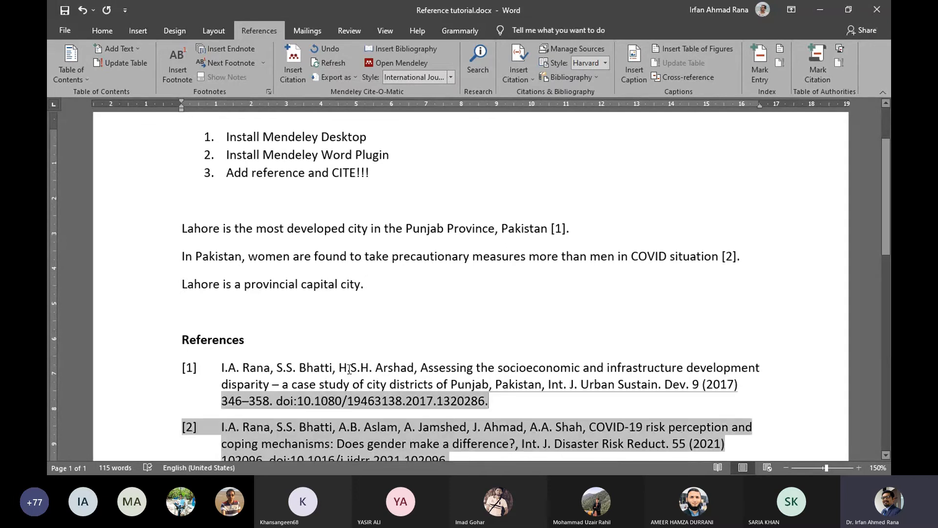
click(359, 285)
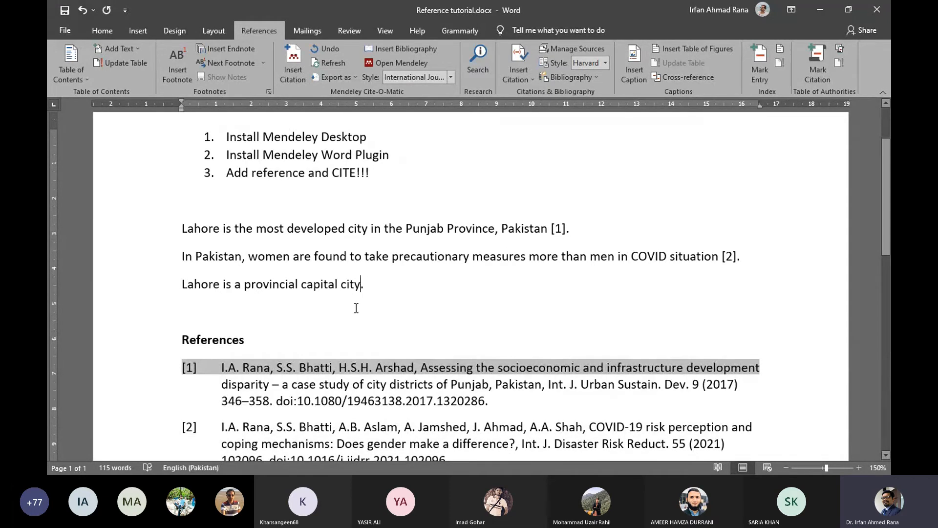
click(290, 67)
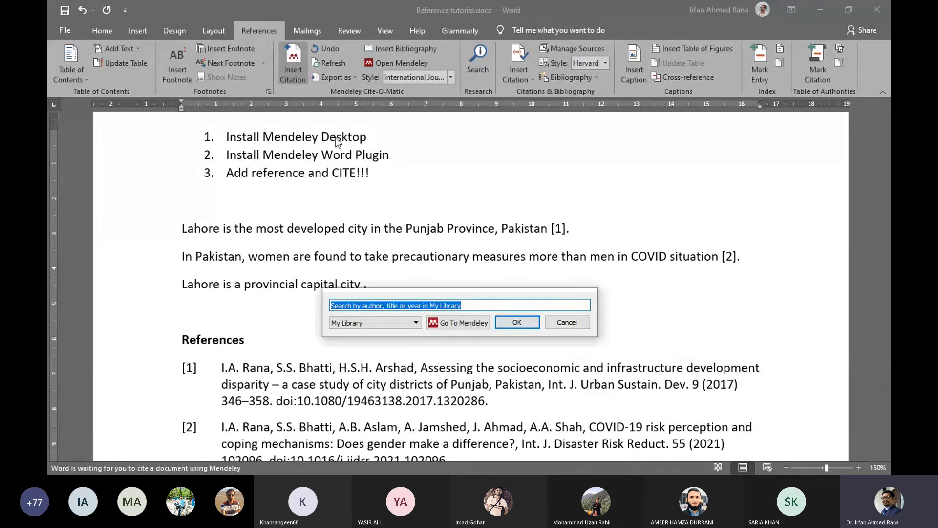
text(rana)
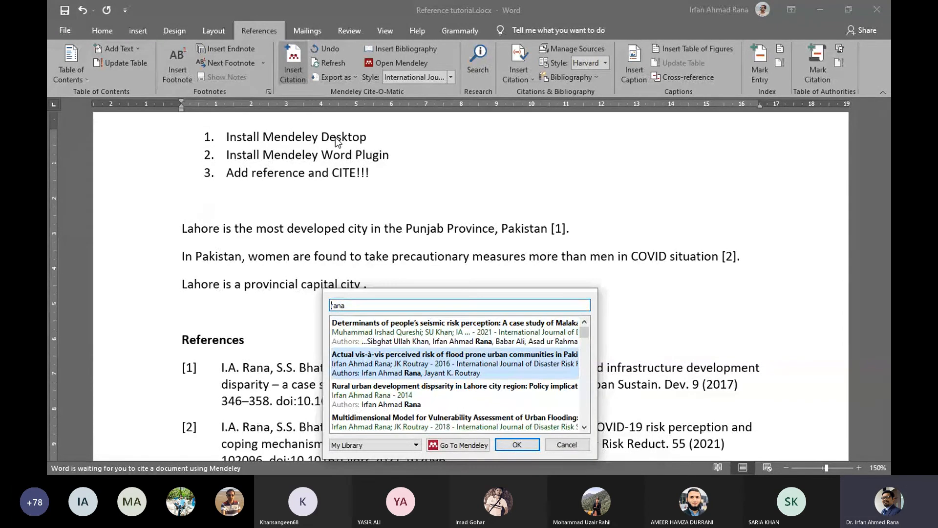
key(Up)
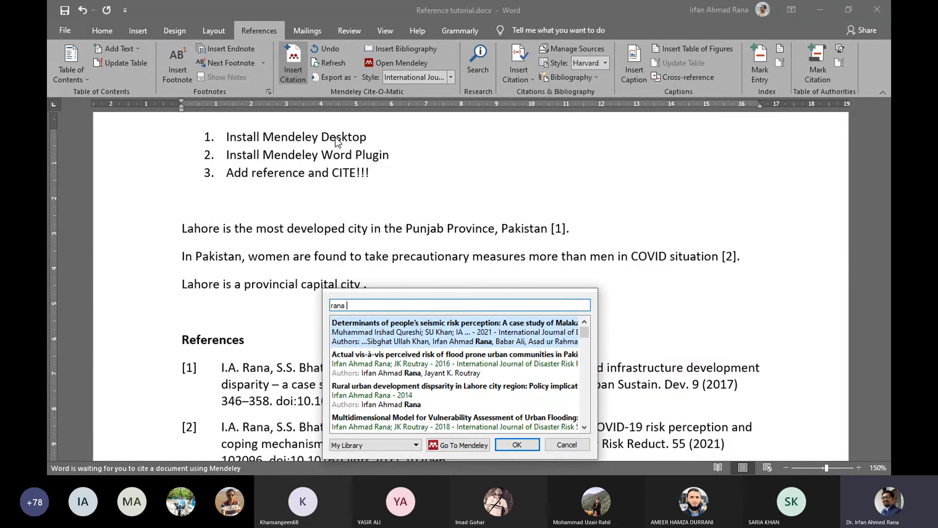
text(201\=)
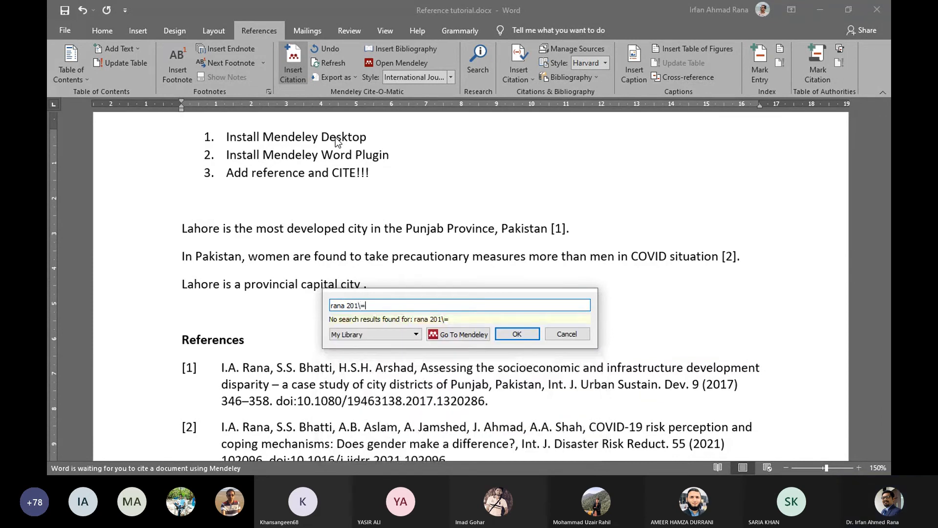
key(BackSpace)
key(BackSpace)
text(7 ass)
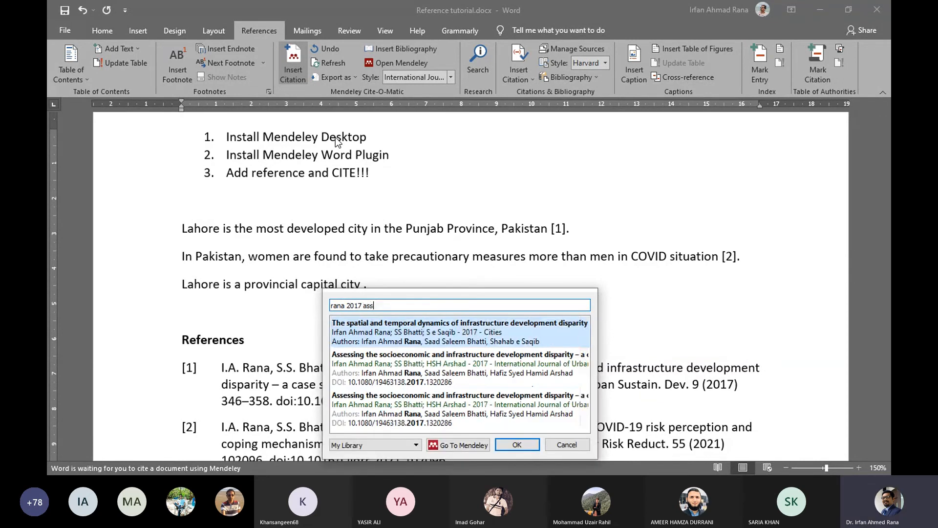
click(447, 369)
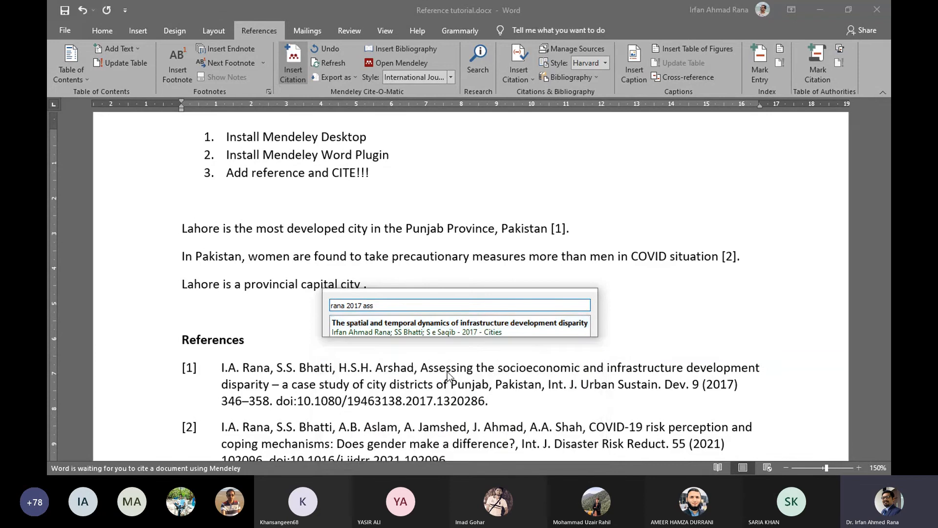
click(527, 327)
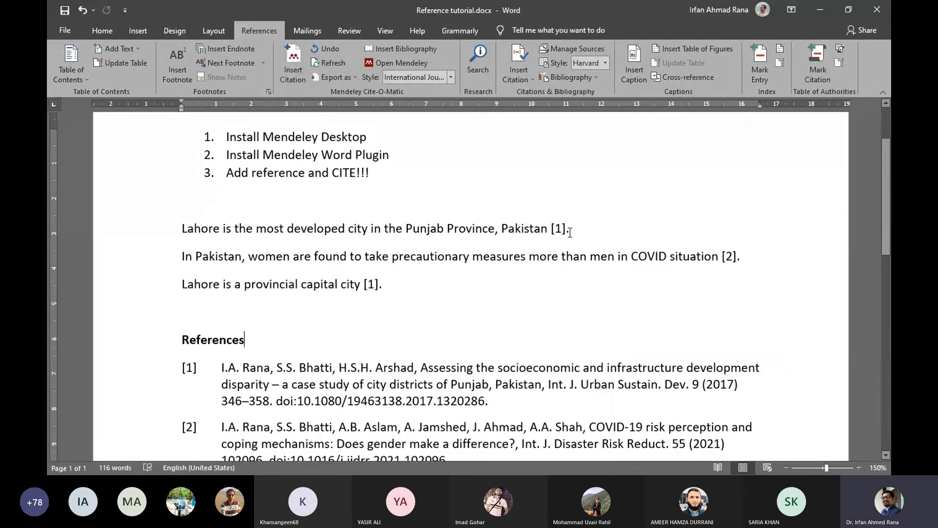
Examine the citation numbers in the Lahore and COVID sentences against the numbered reference list
drag(570, 229, 502, 230)
click(552, 259)
drag(571, 233, 545, 230)
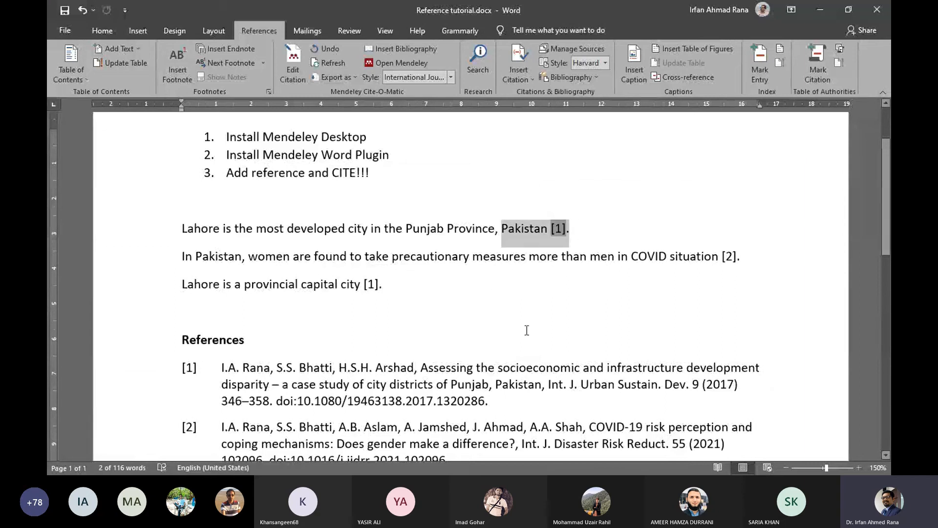
click(523, 300)
scroll(438, 333, down, 1)
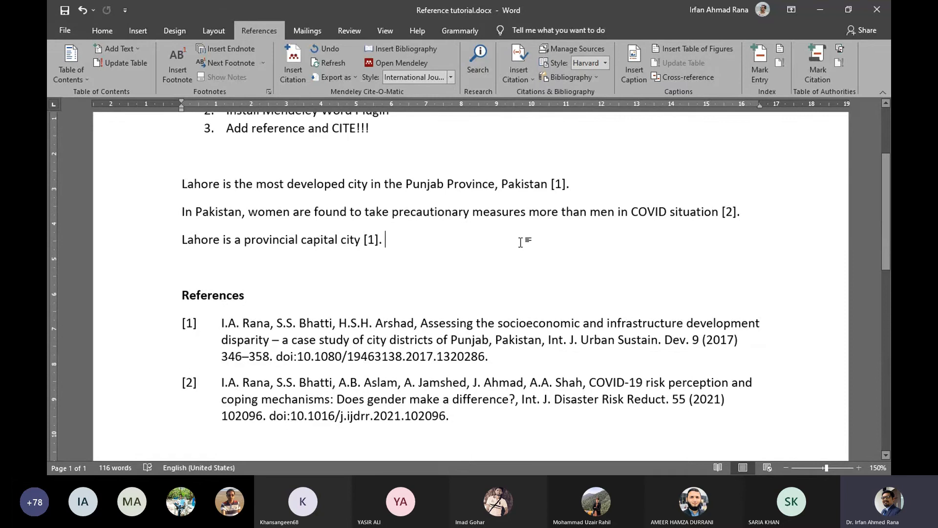
click(153, 225)
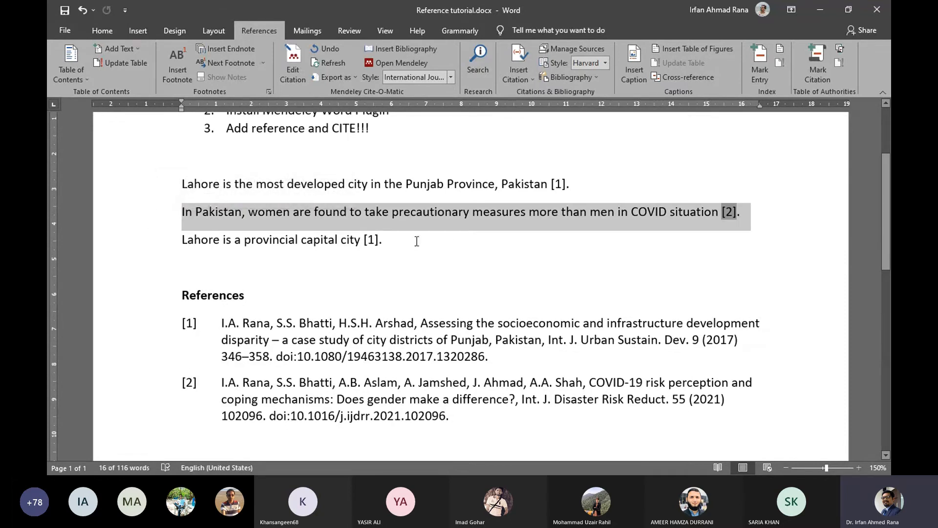
click(701, 263)
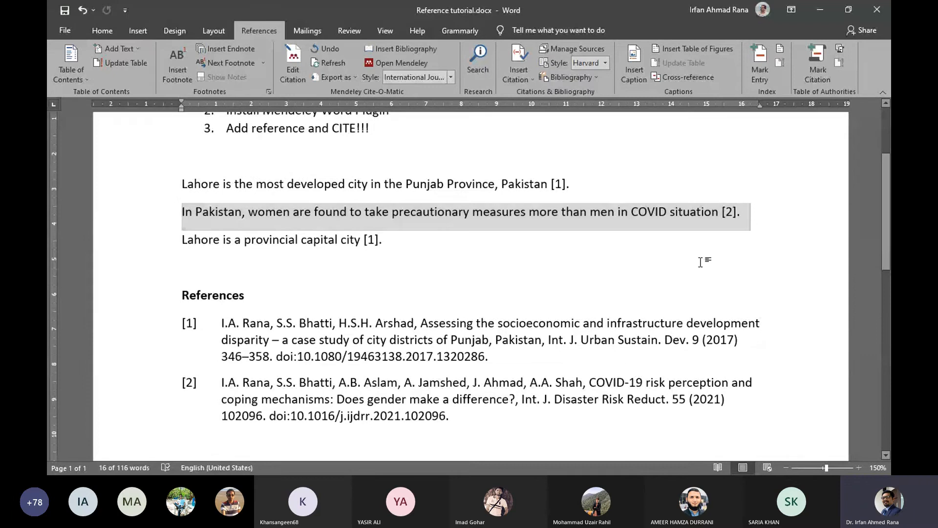
Add the 2021 paper "Experts in emergencies" as a second source to the Mendeley citation in the COVID sentence
click(727, 212)
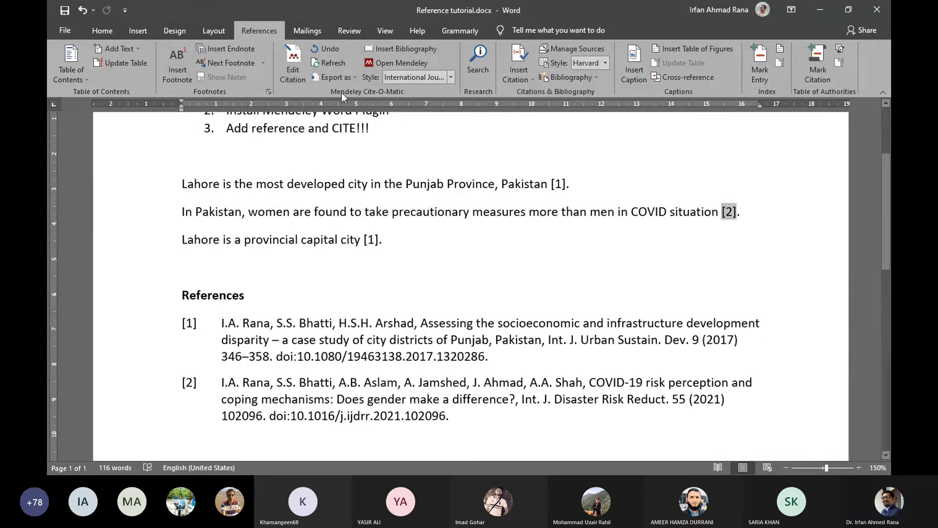
click(292, 69)
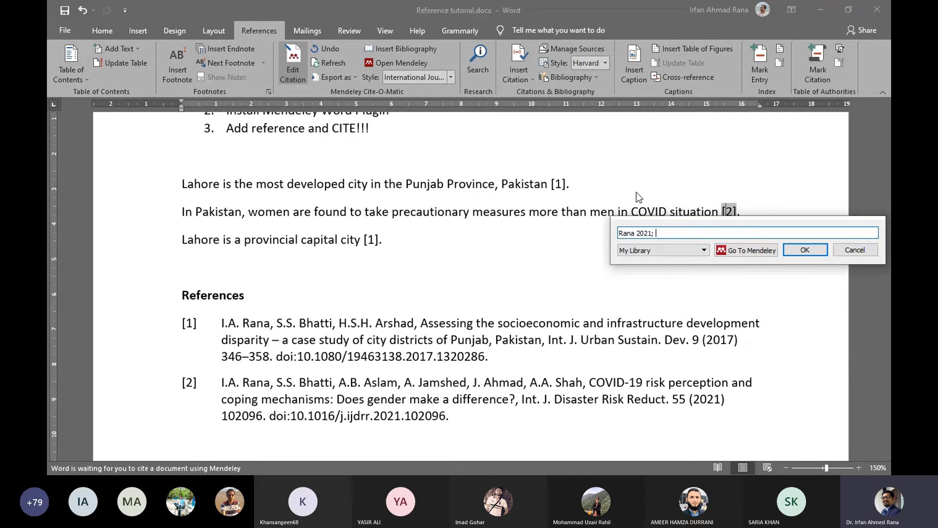
text(d)
key(BackSpace)
text(donovan)
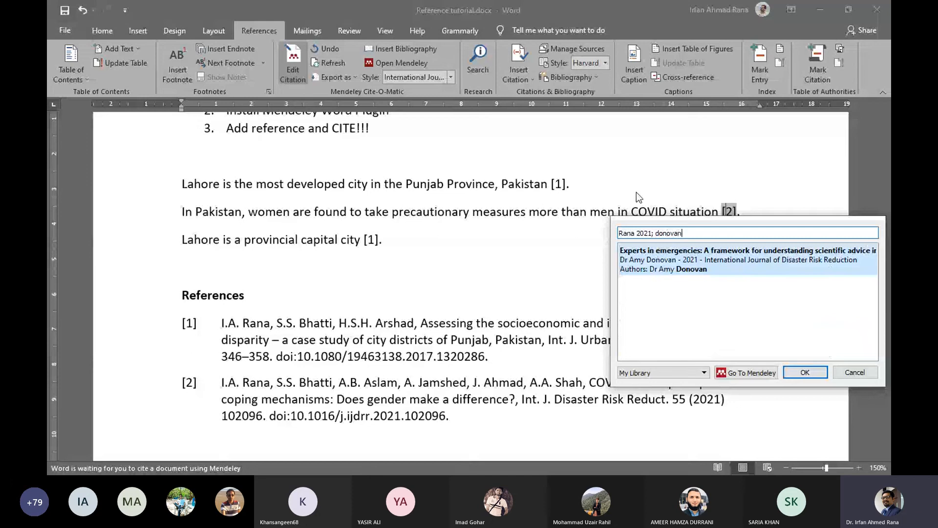
click(747, 259)
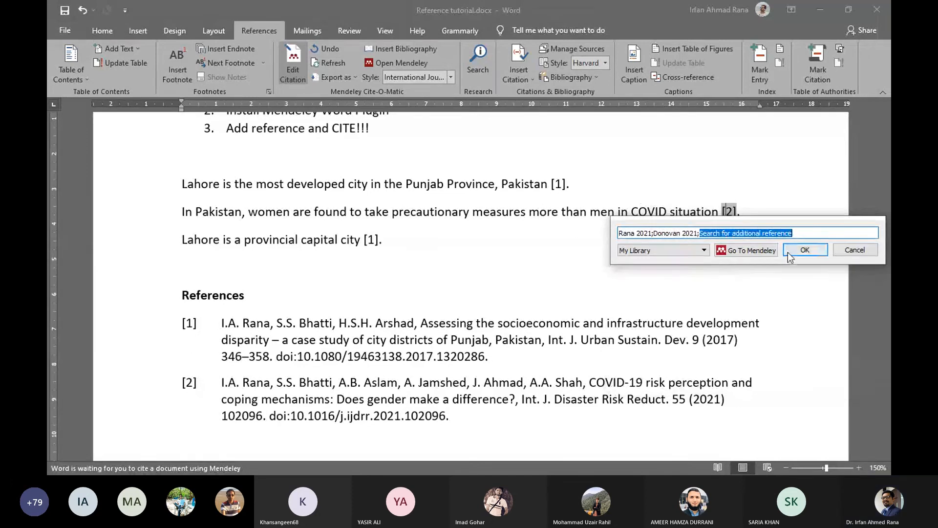
click(802, 247)
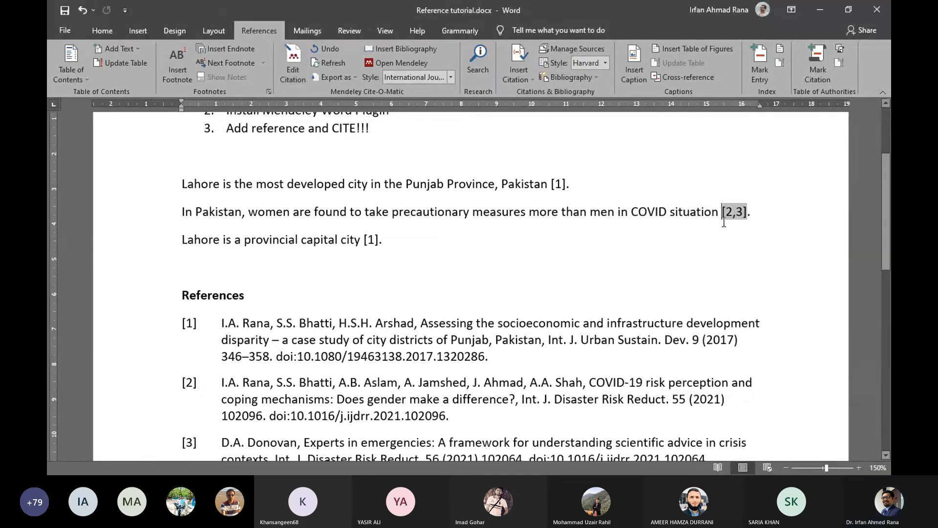
Set the Mendeley citation style to American Psychological Association 7th edition
click(694, 220)
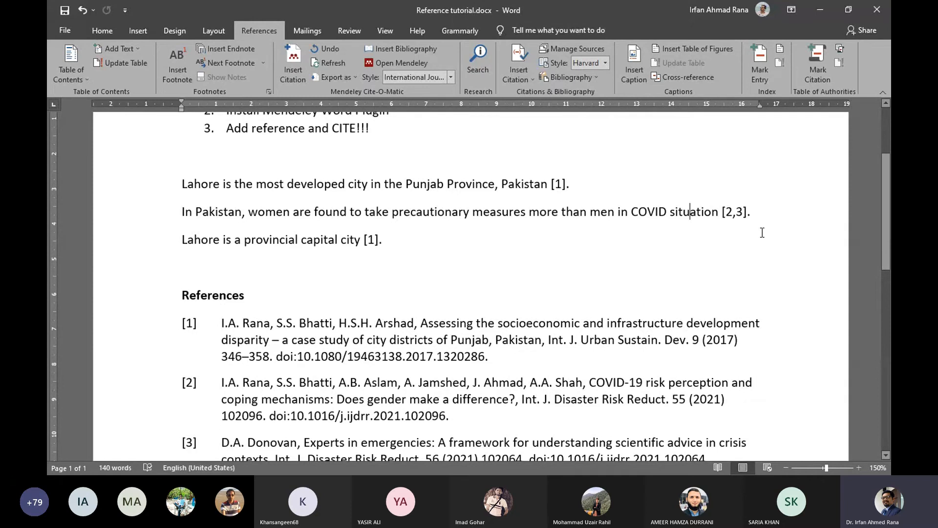
click(453, 78)
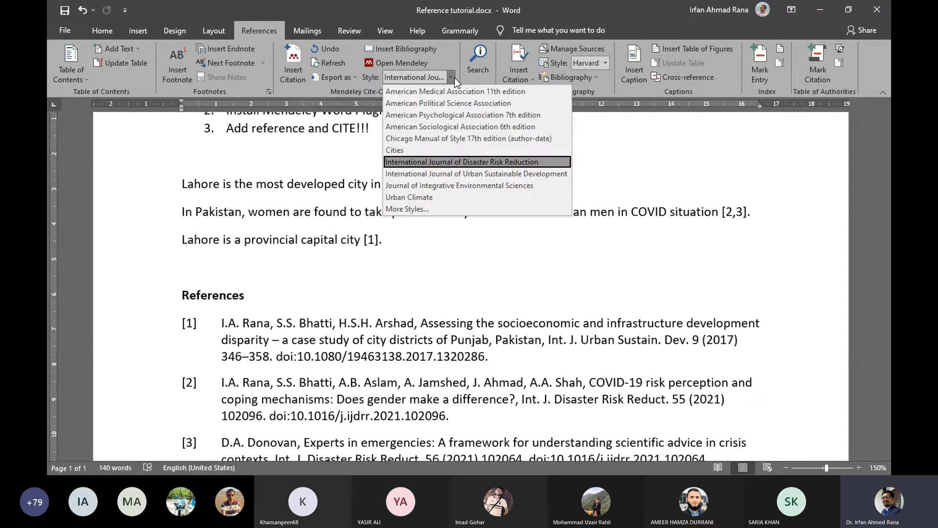
click(468, 116)
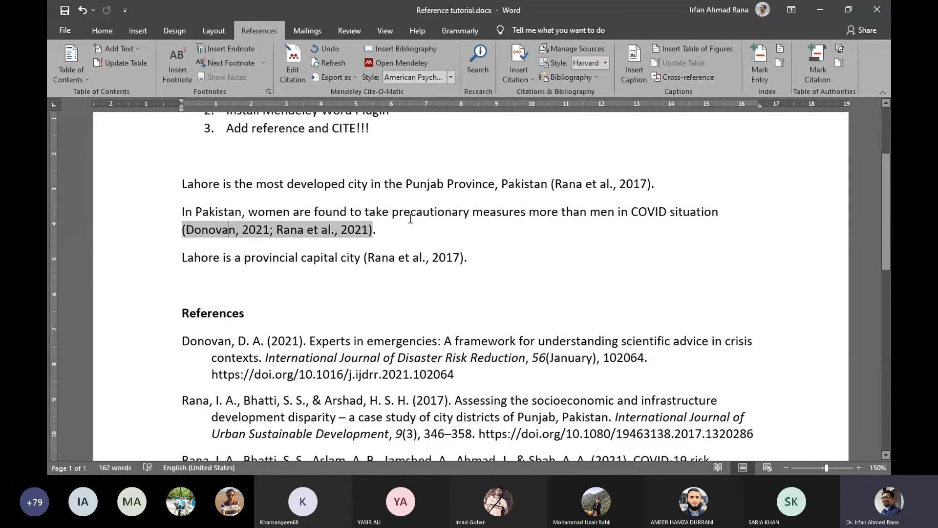
Examine the two-source citation in the COVID sentence and the order of the entries in the reference list
drag(377, 231, 164, 230)
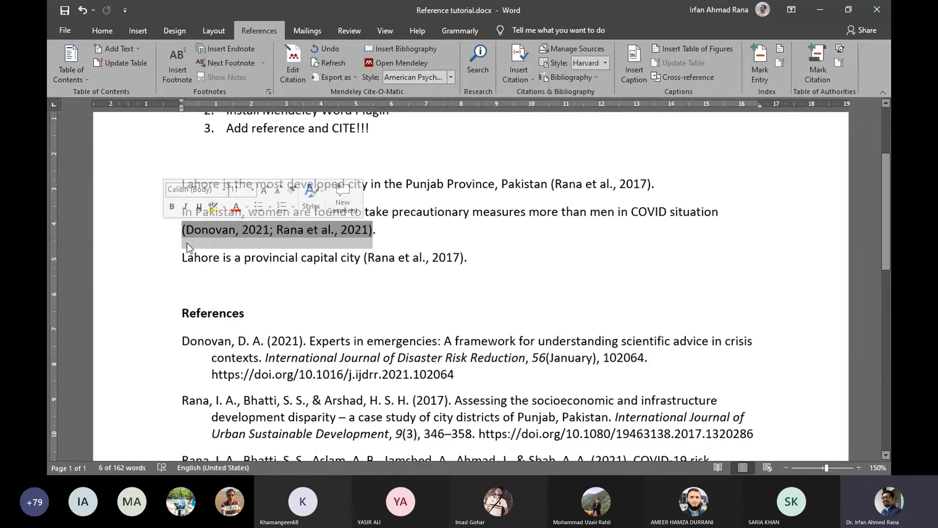
click(734, 302)
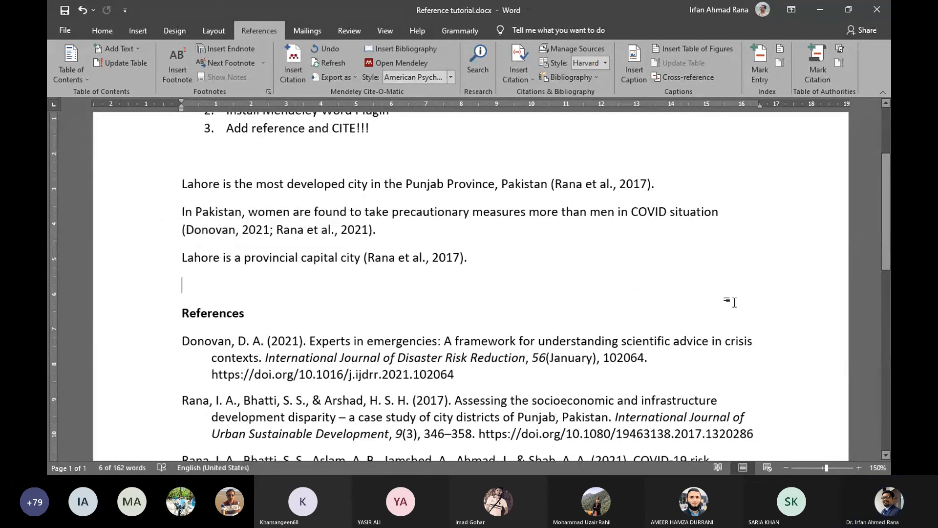
click(125, 238)
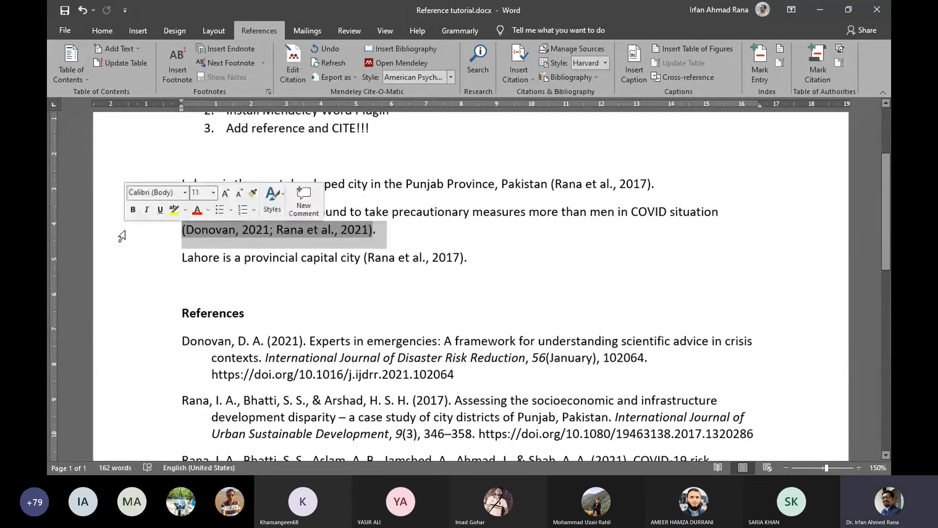
click(733, 214)
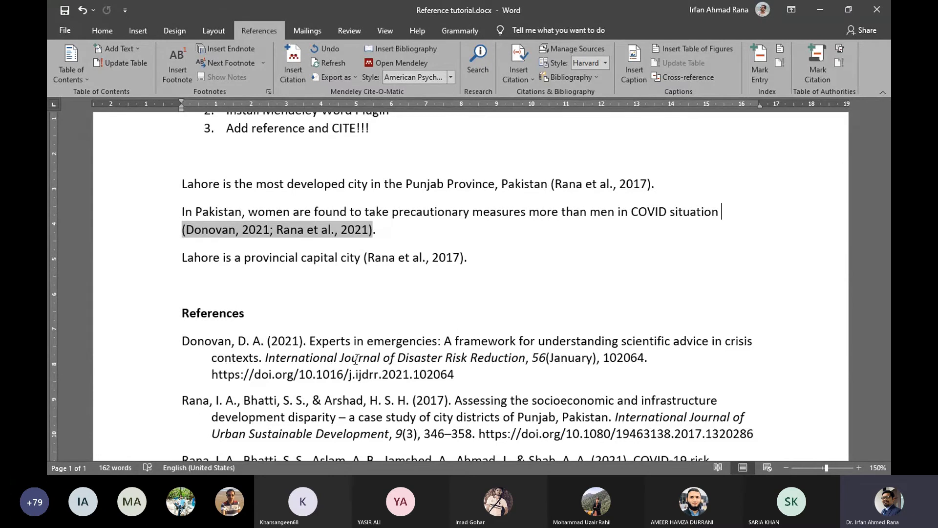
click(154, 232)
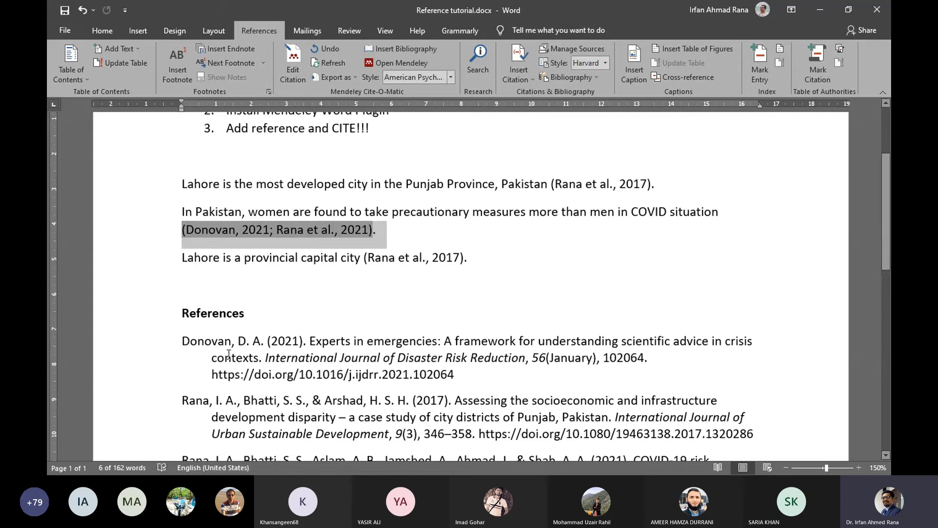
click(313, 269)
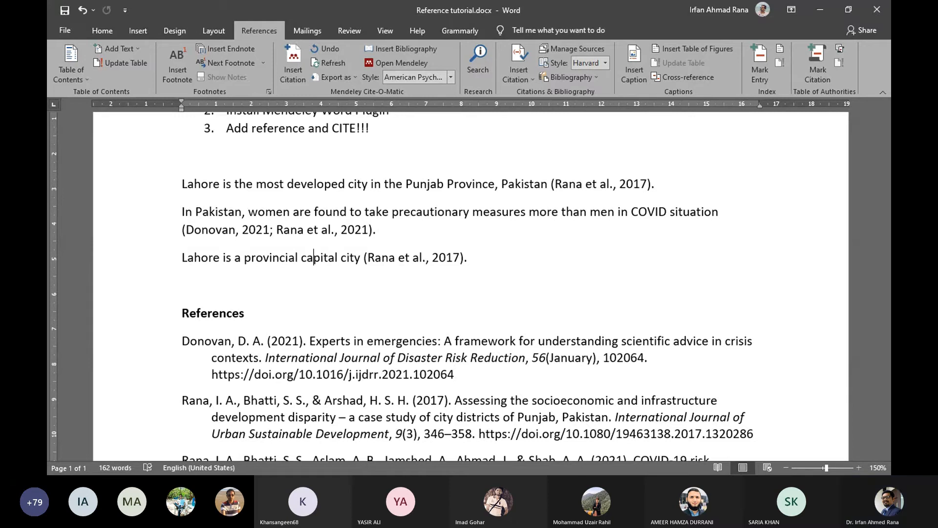
scroll(290, 295, down, 1)
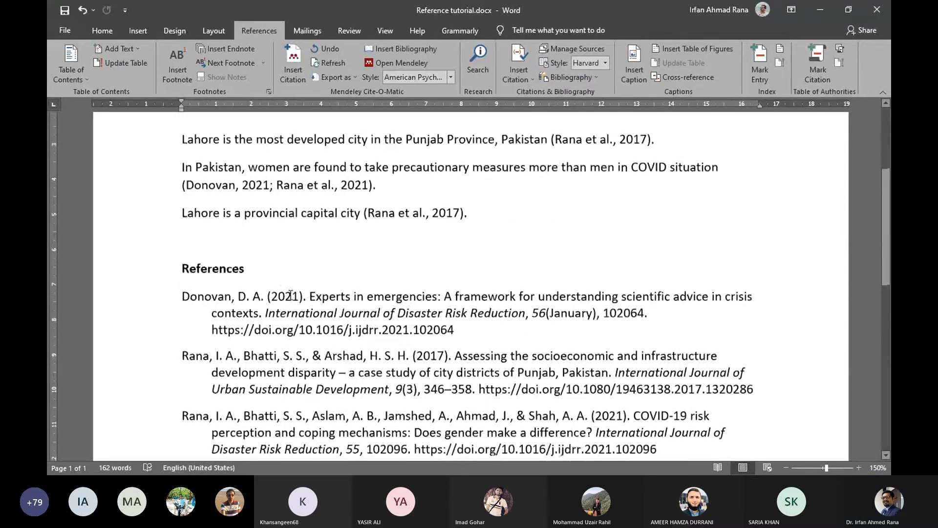
key(Down)
scroll(149, 292, down, 1)
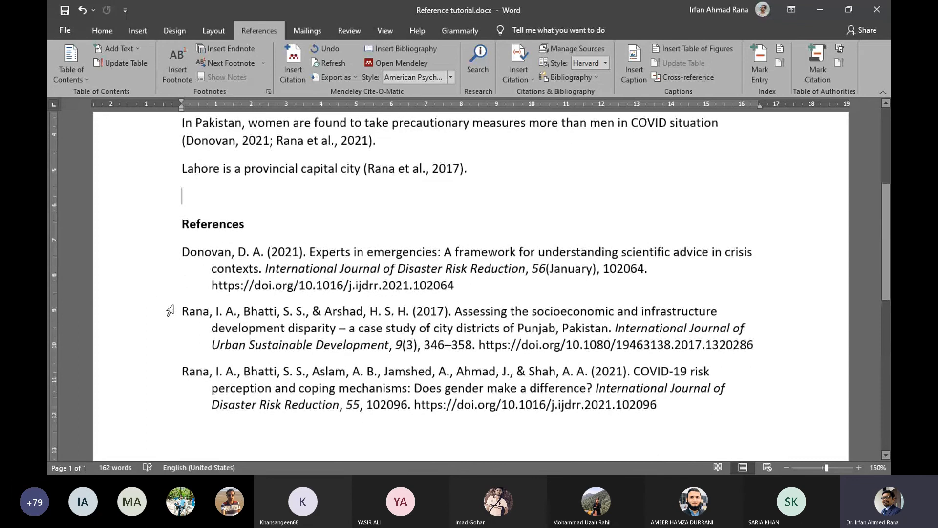
scroll(93, 309, up, 1)
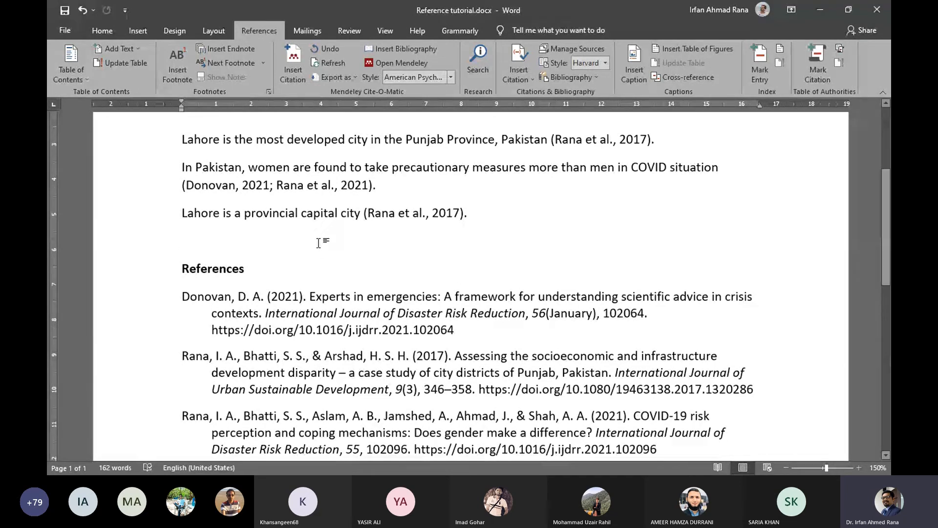
scroll(318, 243, down, 1)
scroll(319, 242, up, 2)
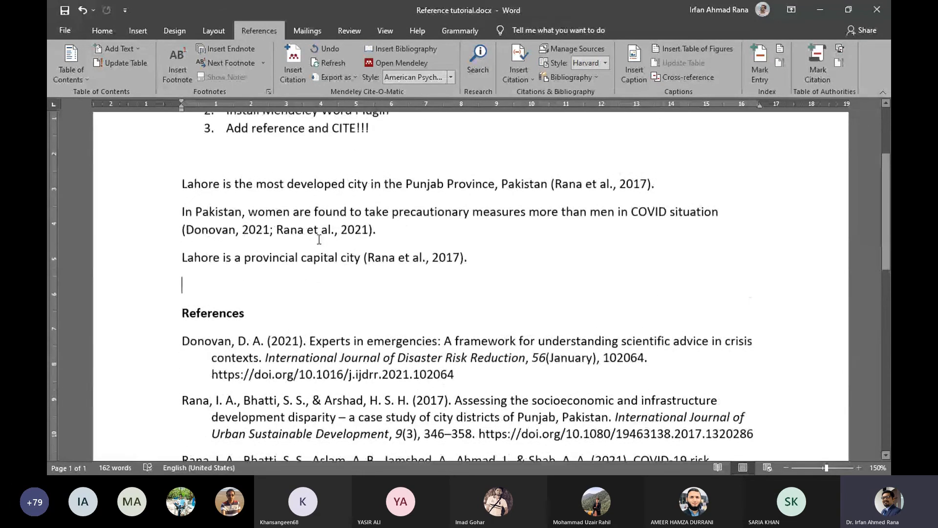
scroll(318, 239, down, 1)
scroll(319, 238, down, 1)
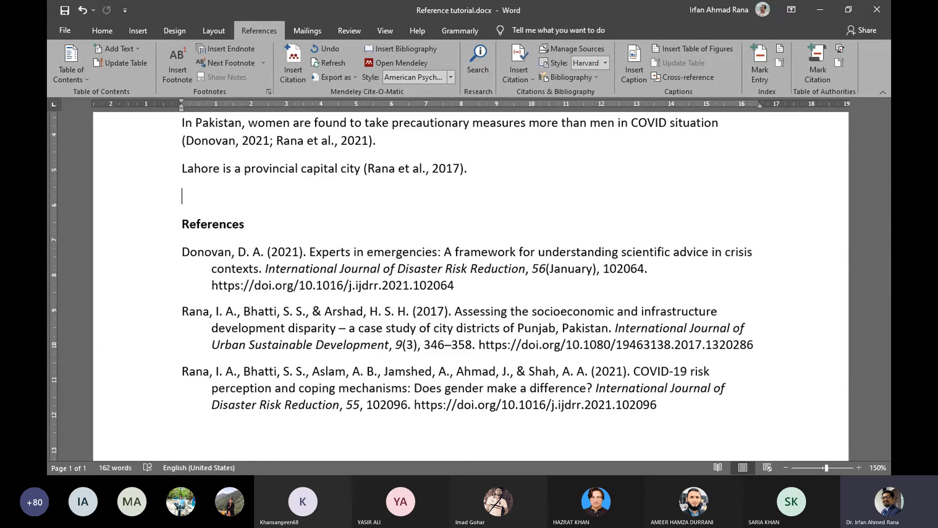
key(alt+Tab)
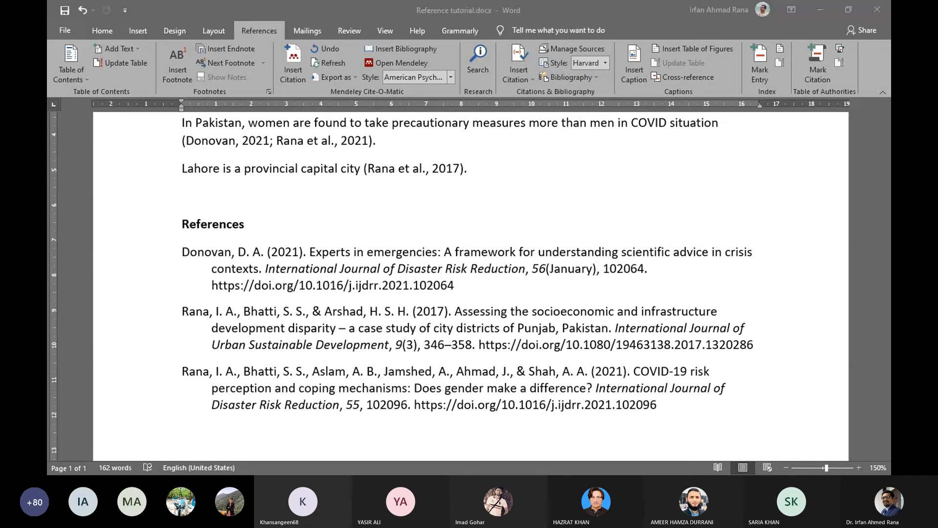
click(494, 186)
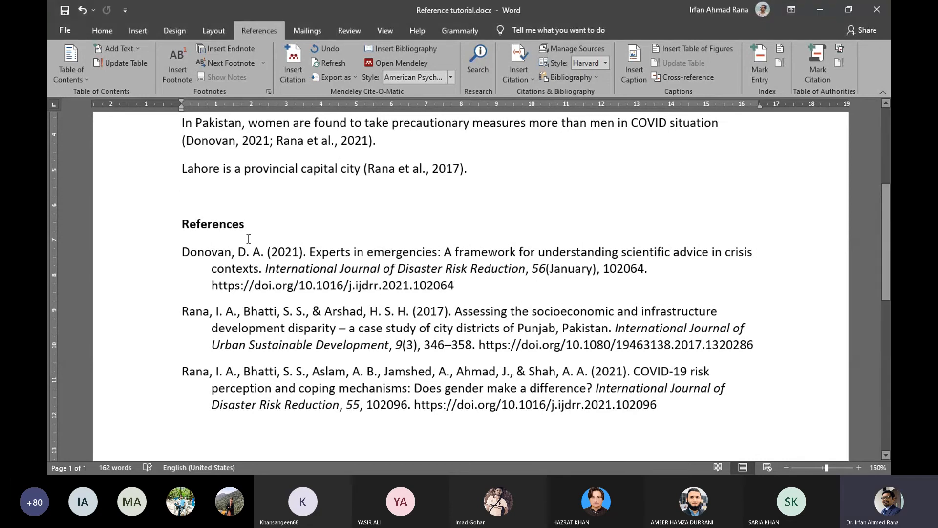
scroll(218, 429, down, 3)
scroll(196, 425, up, 3)
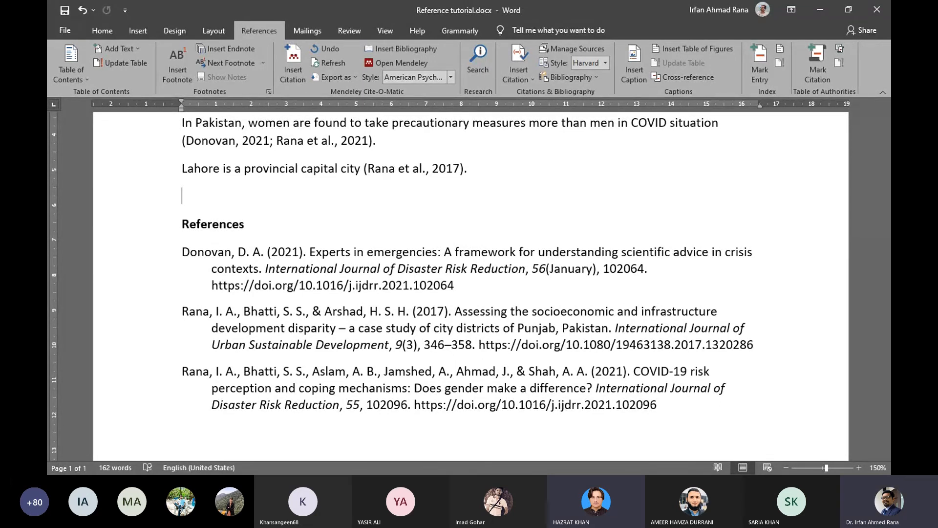
Switch to Mendeley Desktop and examine the fields for manually adding a journal article, including the DOI, without saving an entry
key(alt+Tab)
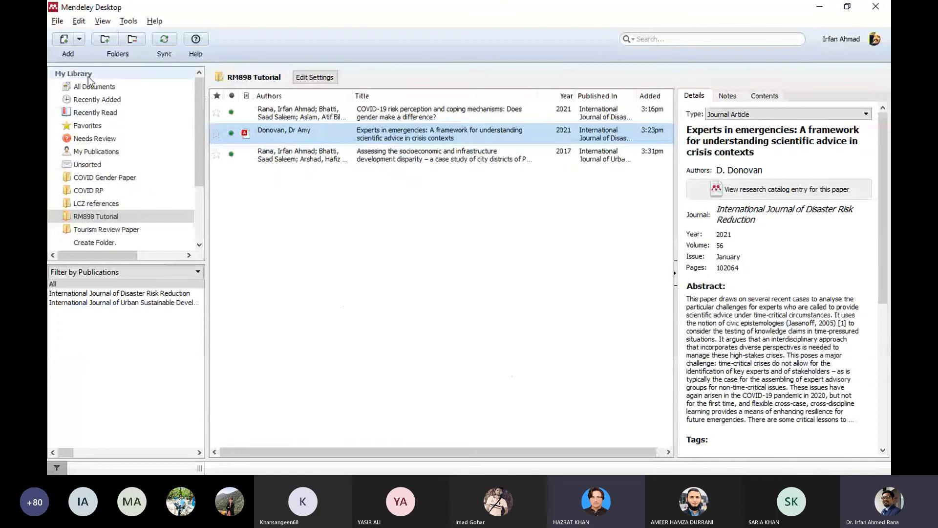
click(79, 39)
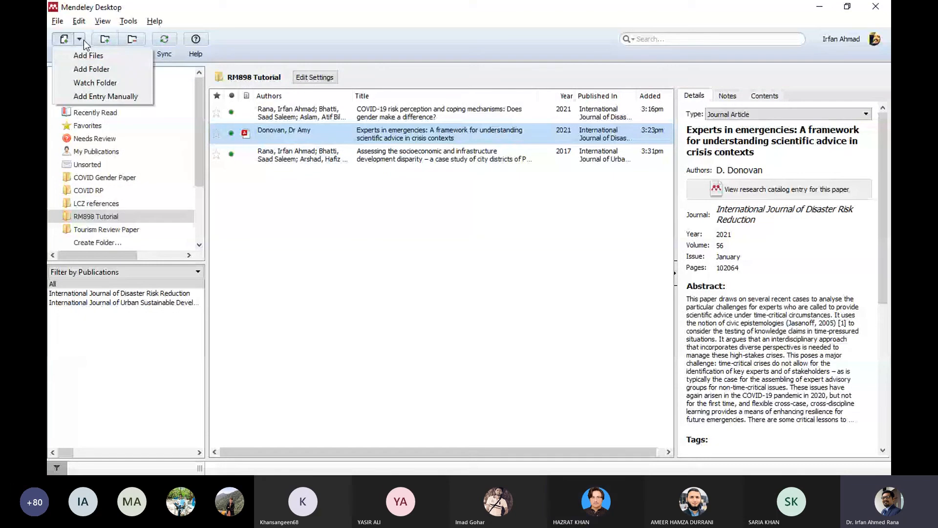
click(128, 100)
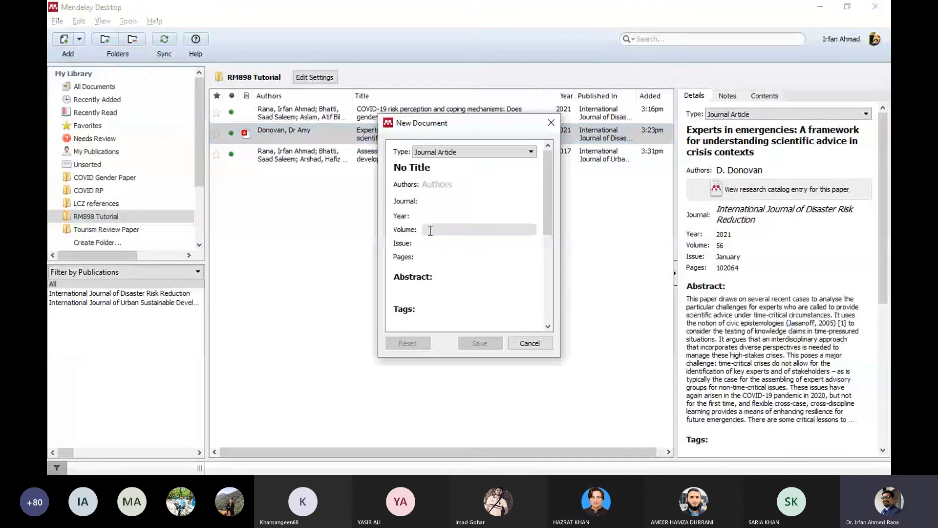
scroll(482, 230, down, 1)
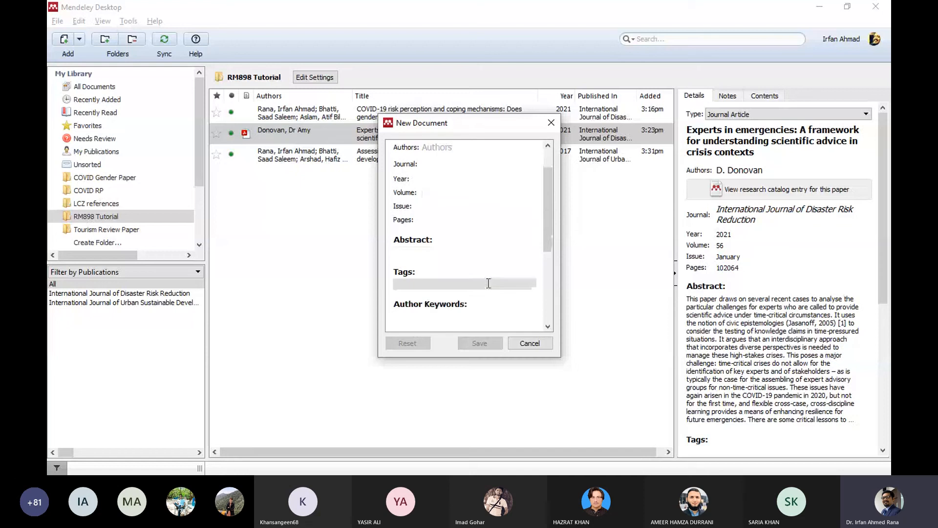
scroll(488, 283, up, 1)
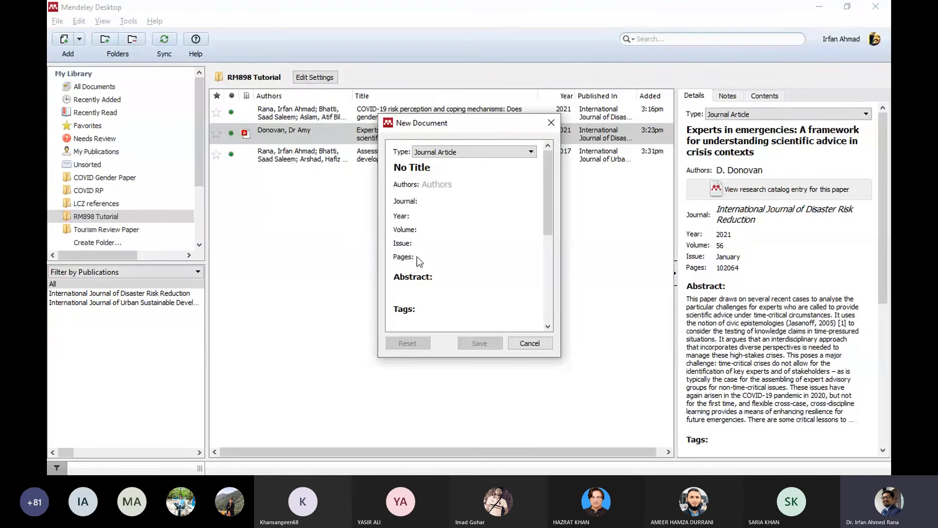
scroll(415, 257, down, 3)
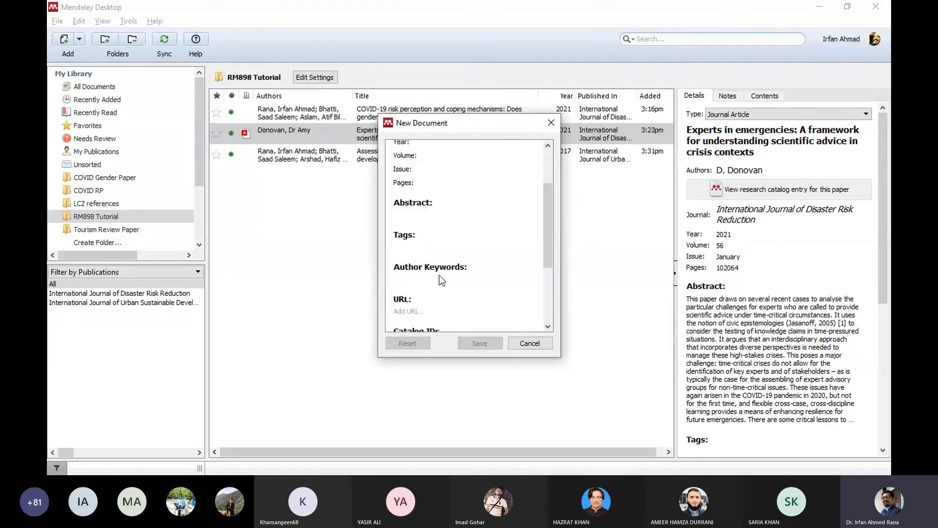
click(457, 315)
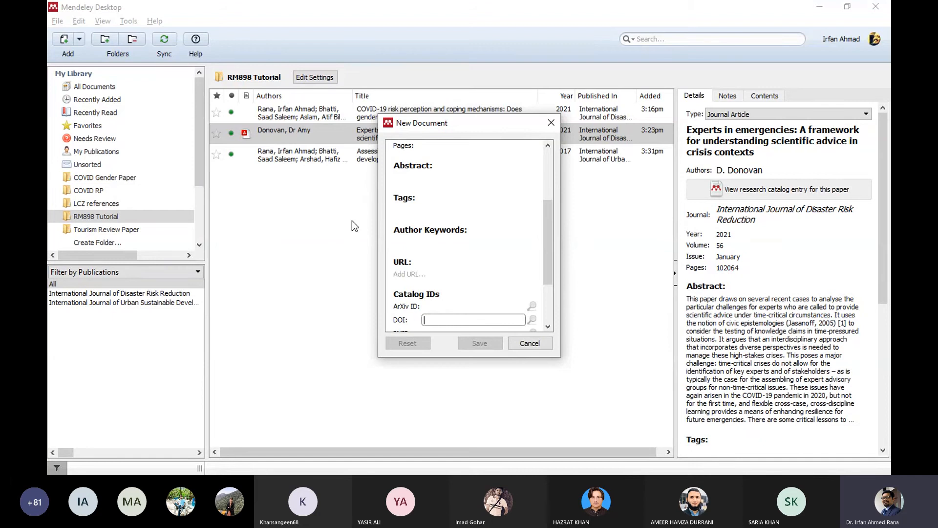
scroll(484, 266, up, 3)
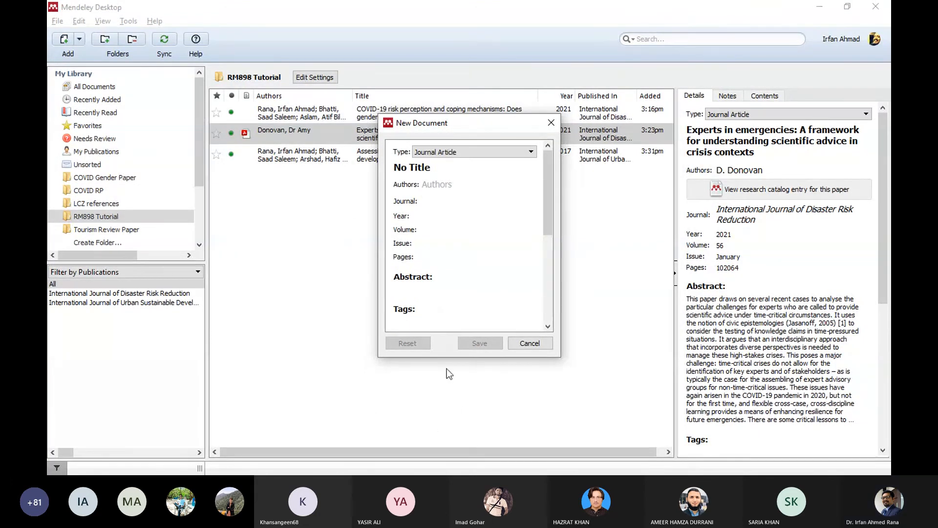
click(526, 344)
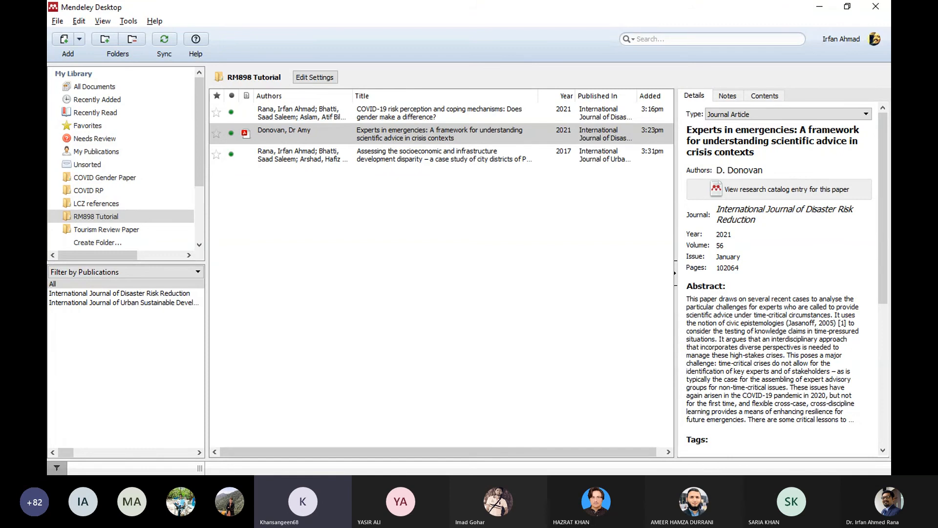
Switch to Word and copy the reference list, from the second line of its first entry onward, into a new blank document
key(alt+Tab)
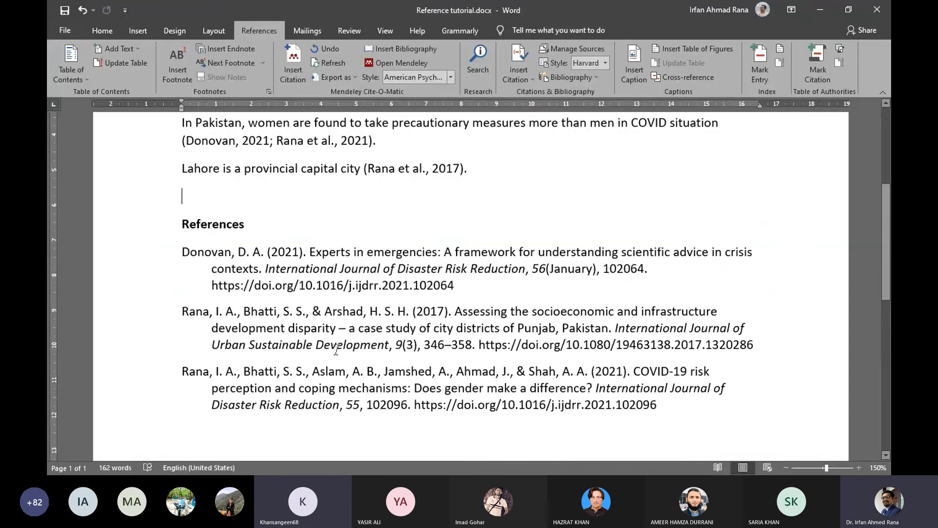
scroll(337, 350, down, 1)
drag(680, 364, 154, 222)
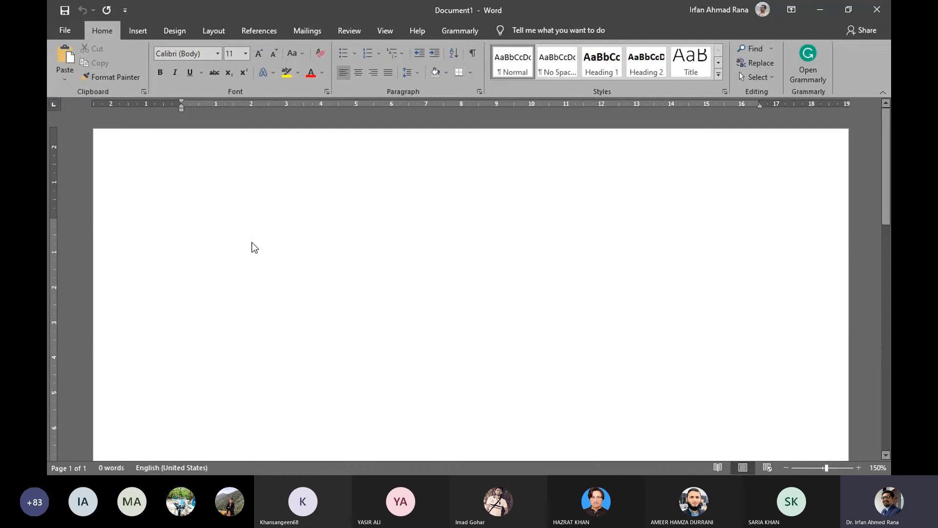
text(contexts. International Journal of Disaster Risk Reduction, 56(January), 102064. https://doi.org/10.1016/j.ijdrr.2021.102064 Rana, I. A., Bhatti, S. S., & Arshad, H. S. H. (2017). Assessing the socioeconomic and infrastructure development disparity – a case study of city districts of Punjab, Pakistan. International Journal of Urban Sustainable Development, 9(3), 346–358. https://doi.org/10.1080/19463138.2017.1320286 Rana, I. A., Bhatti, S. S., Aslam, A. B., Jamshed, A., Ahmad, J., & Shah, A. A. (2021). COVID-19 risk perception and coping mechanisms: Does gender make a difference? International Journal of Disaster Risk Reduction, 55, 102096. https://doi.org/10.1016/j.ijdrr.2021.102096)
click(160, 233)
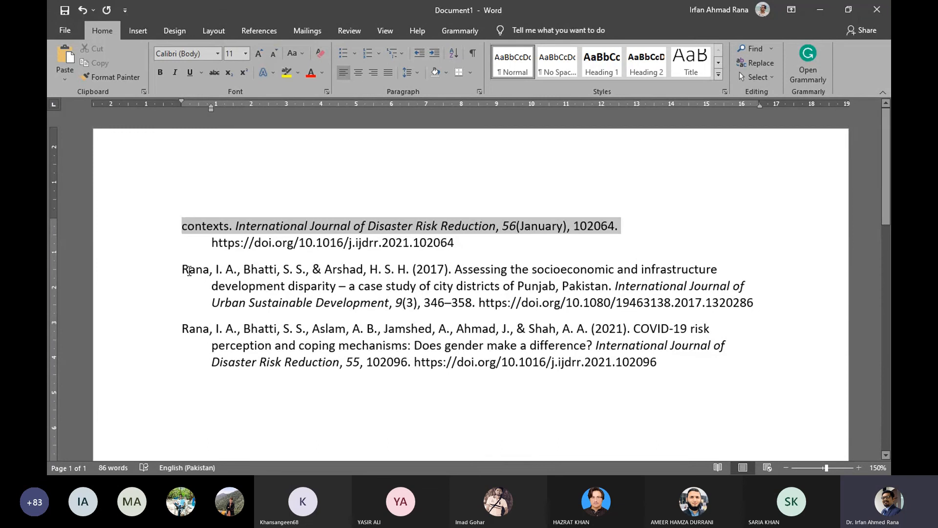
Replace the partial list in the new document with all three complete reference entries from Reference tutorial.docx
key(alt+Tab)
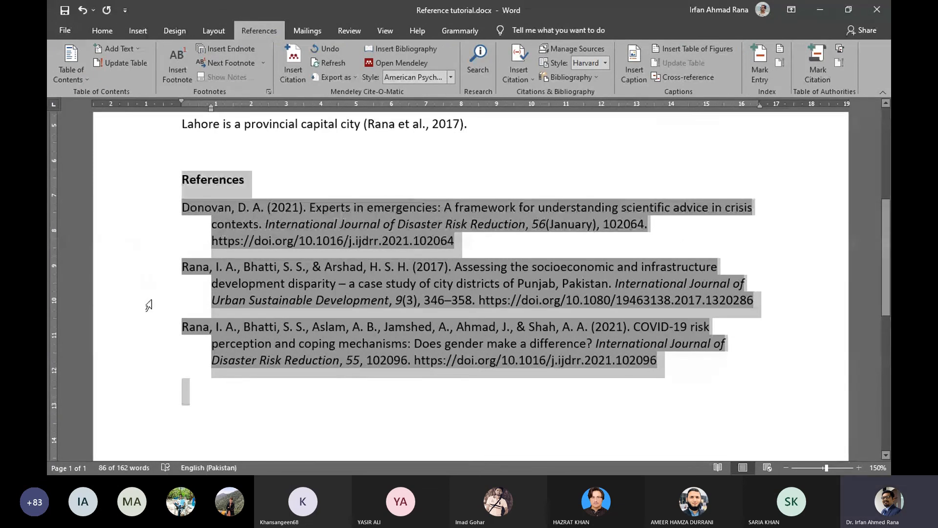
key(alt+Tab)
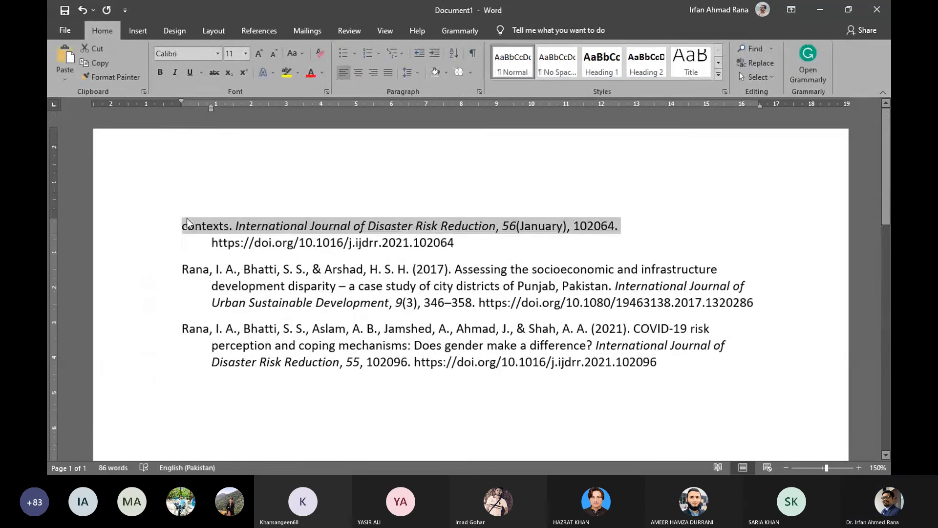
drag(154, 226, 131, 429)
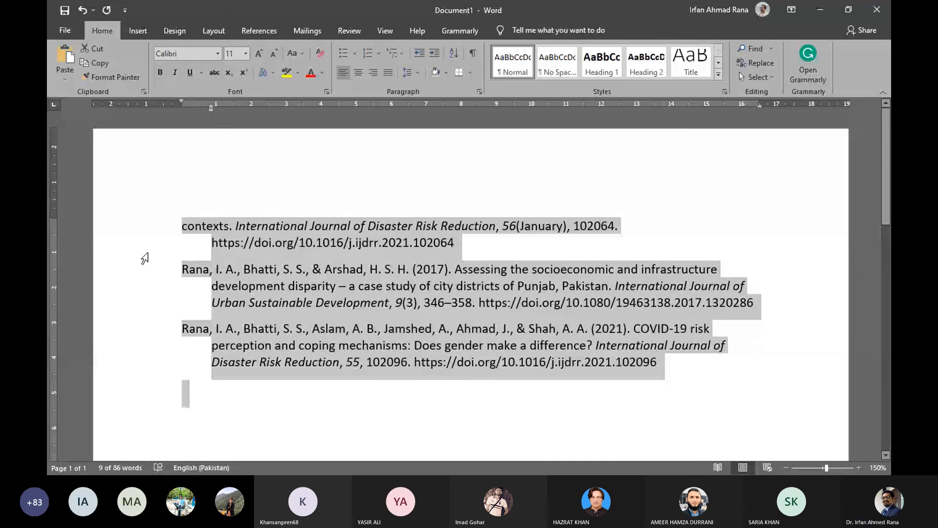
text(Donovan, D. A. (2021). Experts in emergencies: A framework for understanding scientific advice in crisis contexts. International Journal of Disaster Risk Reduction, 56(January), 102064. https://doi.org/10.1016/j.ijdrr.2021.102064 Rana, I. A., Bhatti, S. S., & Arshad, H. S. H. (2017). Assessing the socioeconomic and infrastructure development disparity – a case study of city districts of Punjab, Pakistan. International Journal of Urban Sustainable Development, 9(3), 346–358. https://doi.org/10.1080/19463138.2017.1320286 Rana, I. A., Bhatti, S. S., Aslam, A. B., Jamshed, A., Ahmad, J., & Shah, A. A. (2021). COVID-19 risk perception and coping mechanisms: Does gender make a difference? International Journal of Disaster Risk Reduction, 55, 102096. https://doi.org/10.1016/j.ijdrr.2021.102096)
drag(146, 214, 327, 467)
click(276, 418)
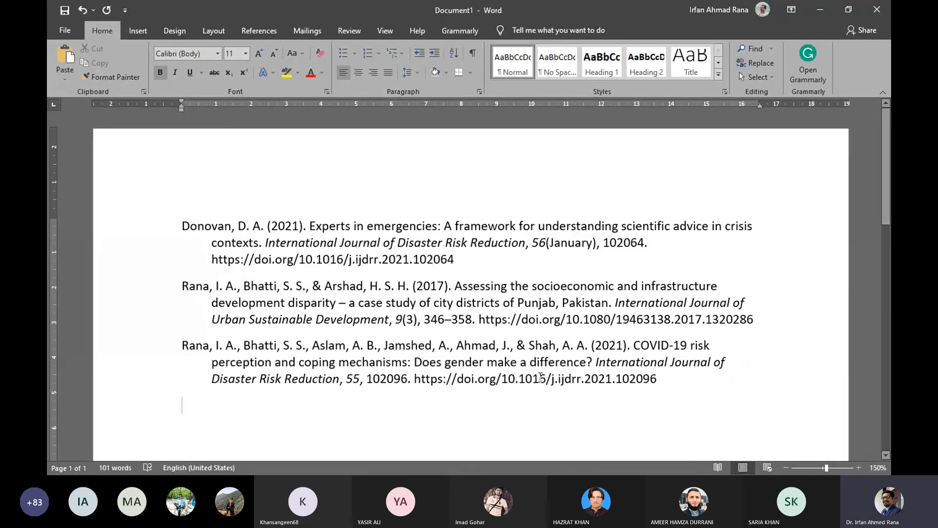
Try to refresh the pasted references with Mendeley in the new document, and close that document without saving it
drag(691, 386, 138, 391)
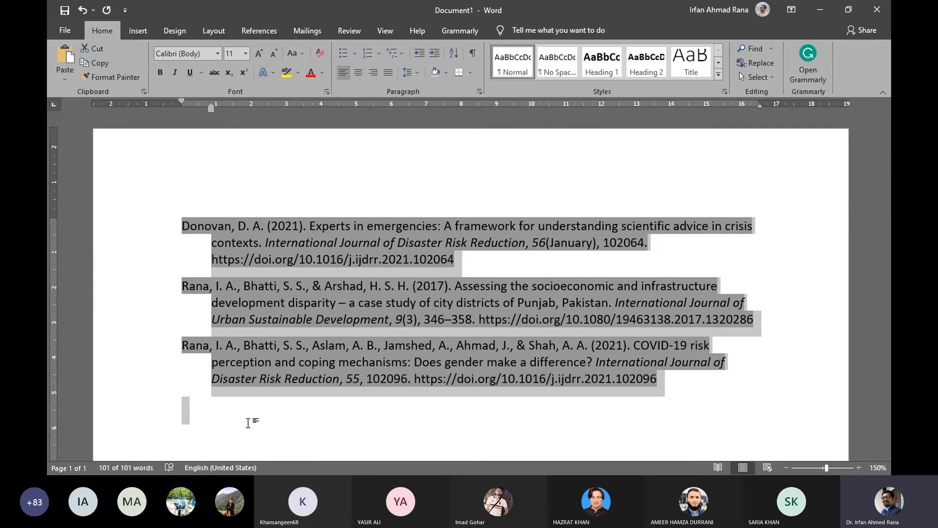
click(262, 411)
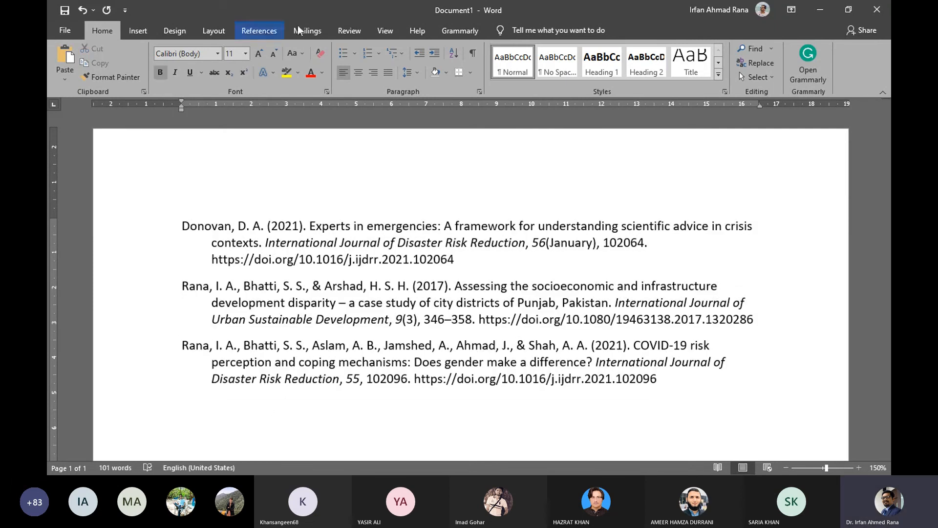
click(259, 32)
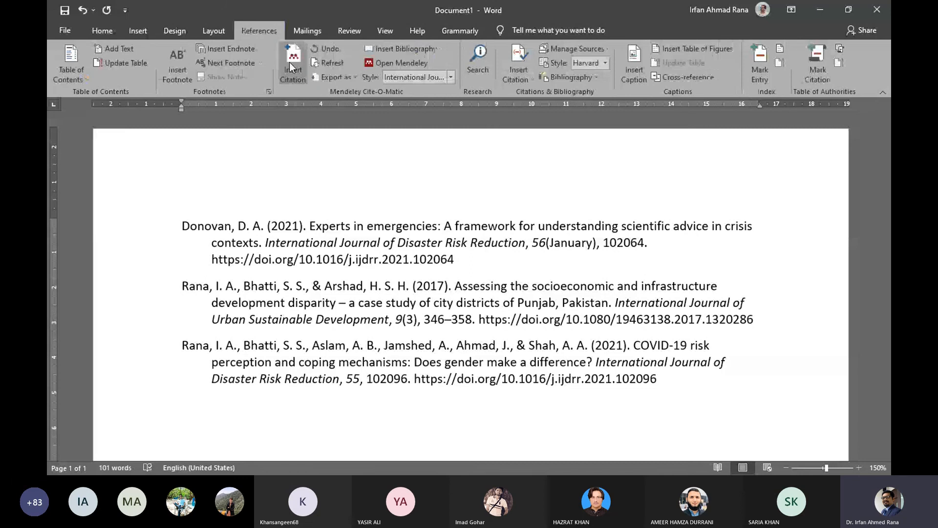
click(330, 62)
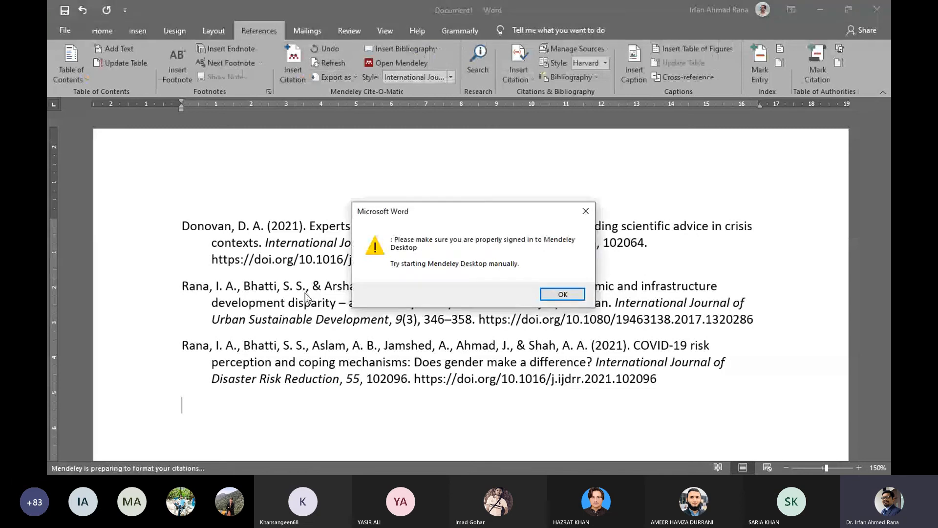
click(561, 295)
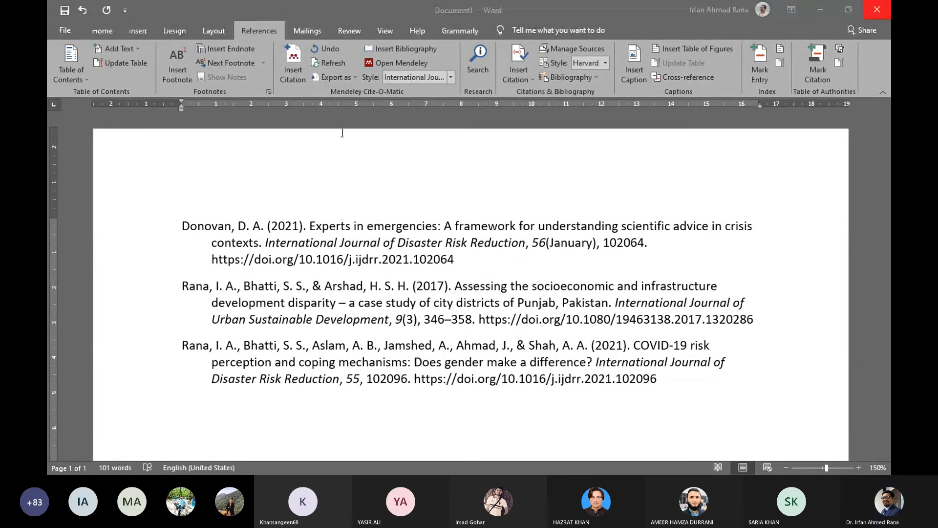
click(527, 312)
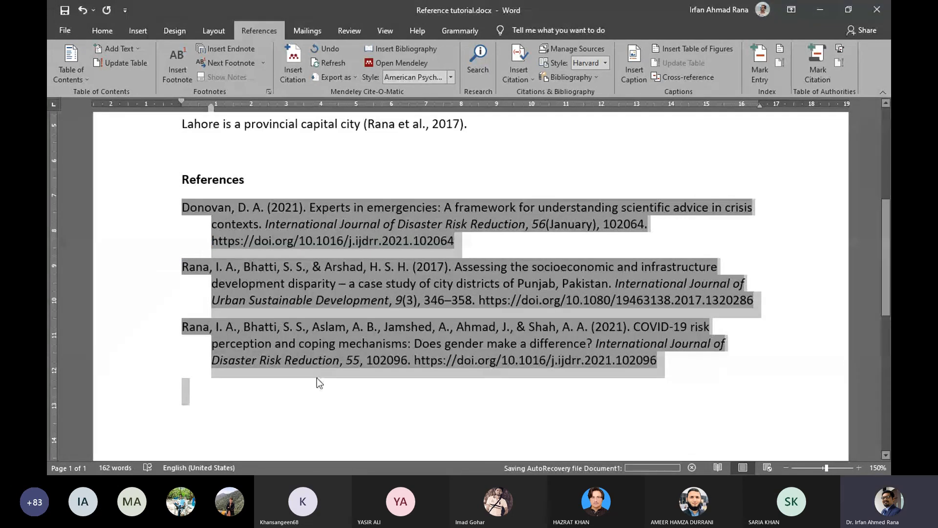
Examine the Mendeley reference list and the in-text citations it belongs to in Reference tutorial.docx
click(316, 379)
scroll(314, 376, up, 3)
click(235, 249)
scroll(215, 249, down, 3)
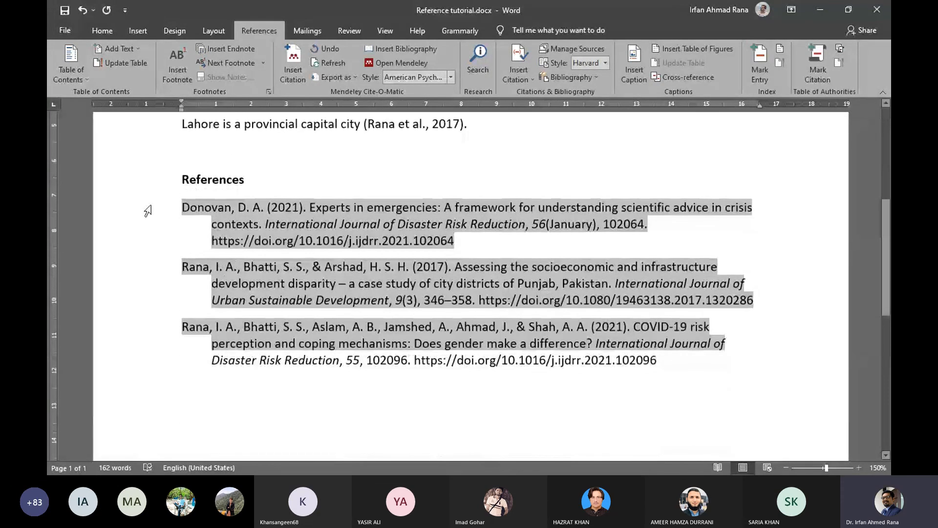
drag(147, 211, 141, 368)
scroll(215, 247, up, 5)
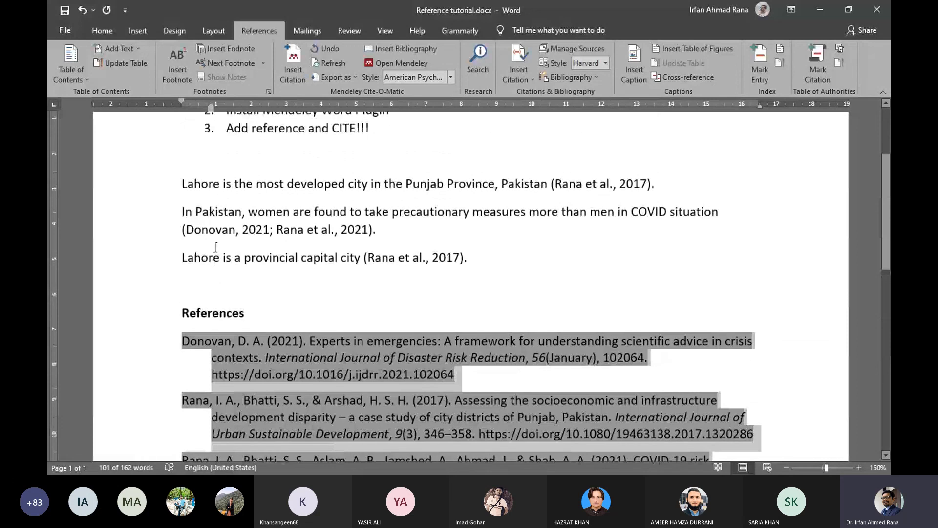
click(268, 228)
click(356, 212)
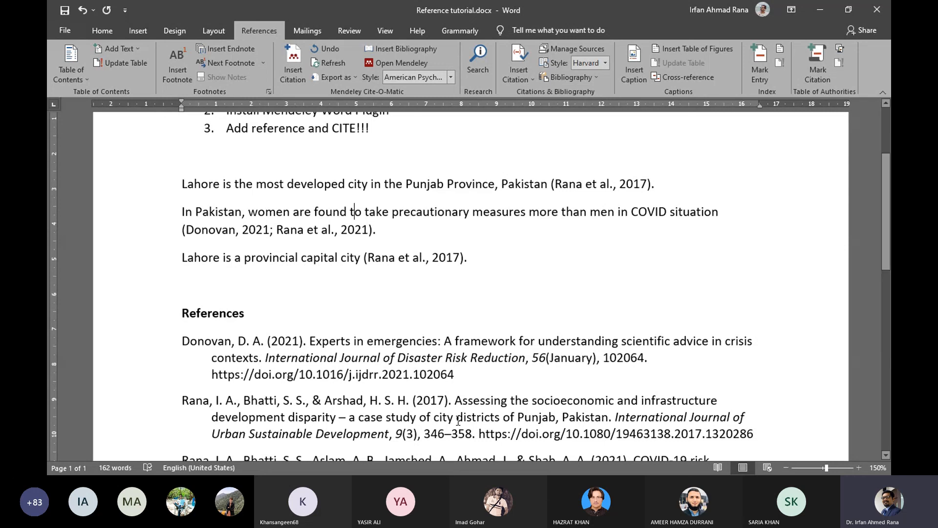
click(289, 264)
click(232, 296)
scroll(250, 289, up, 3)
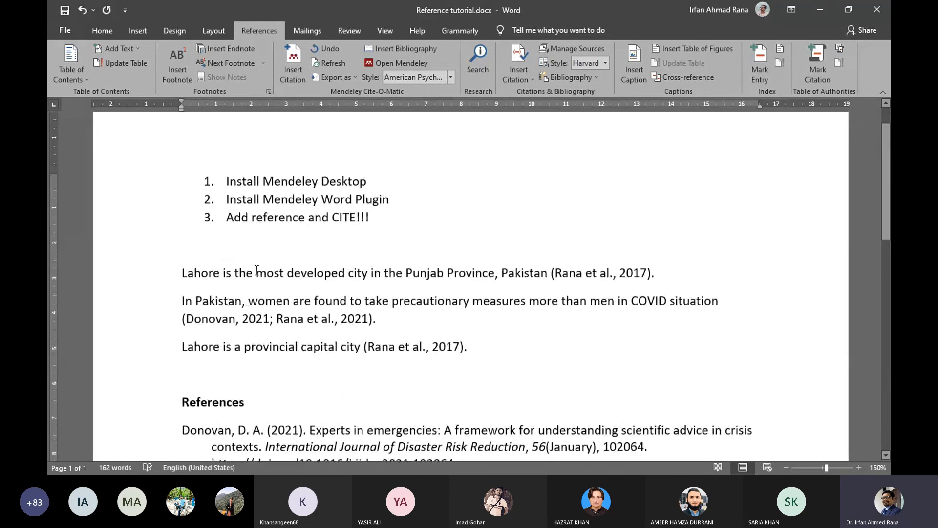
click(219, 247)
click(220, 275)
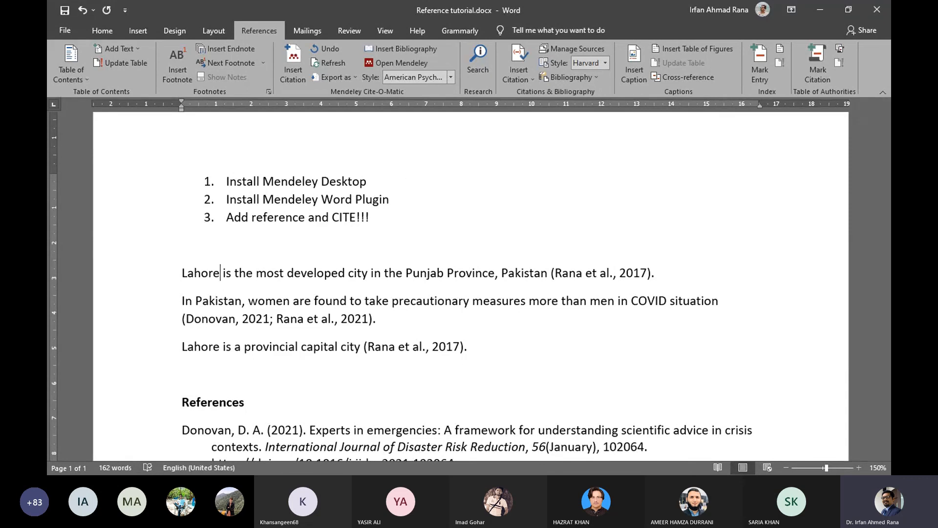
click(474, 323)
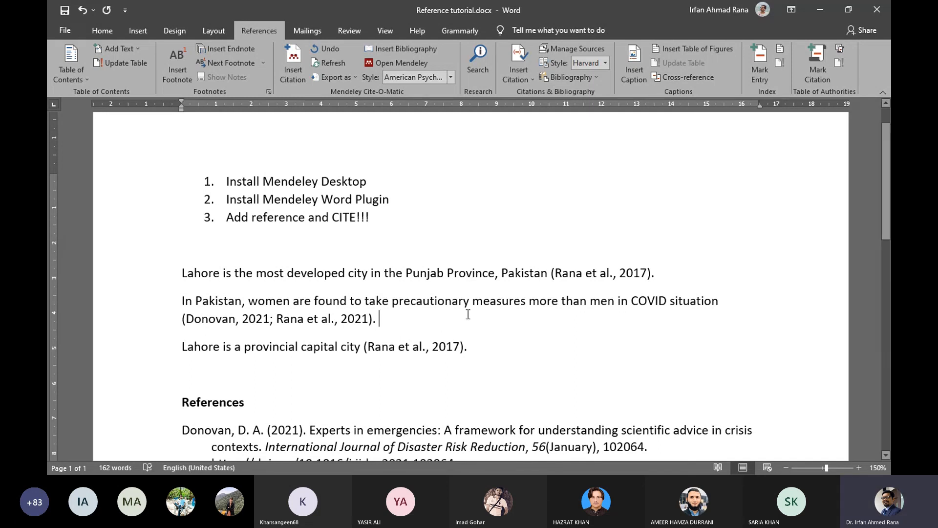
click(439, 300)
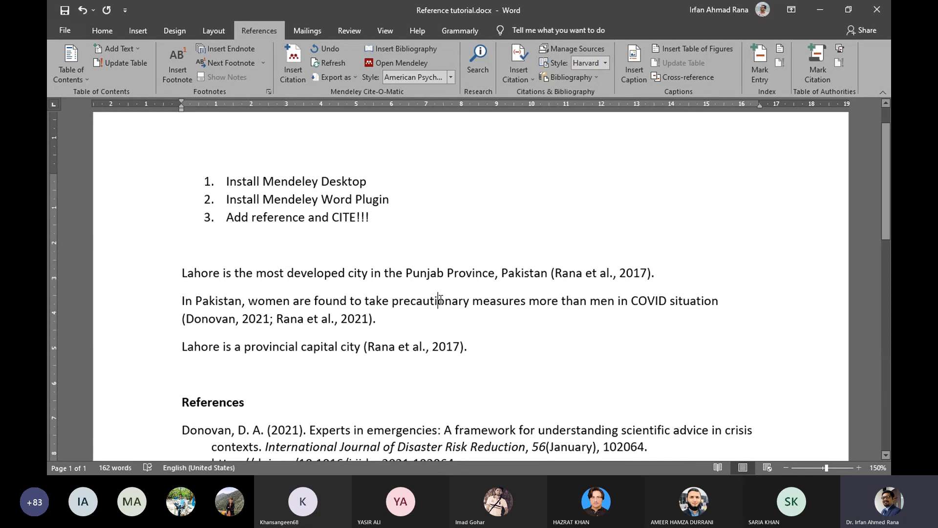